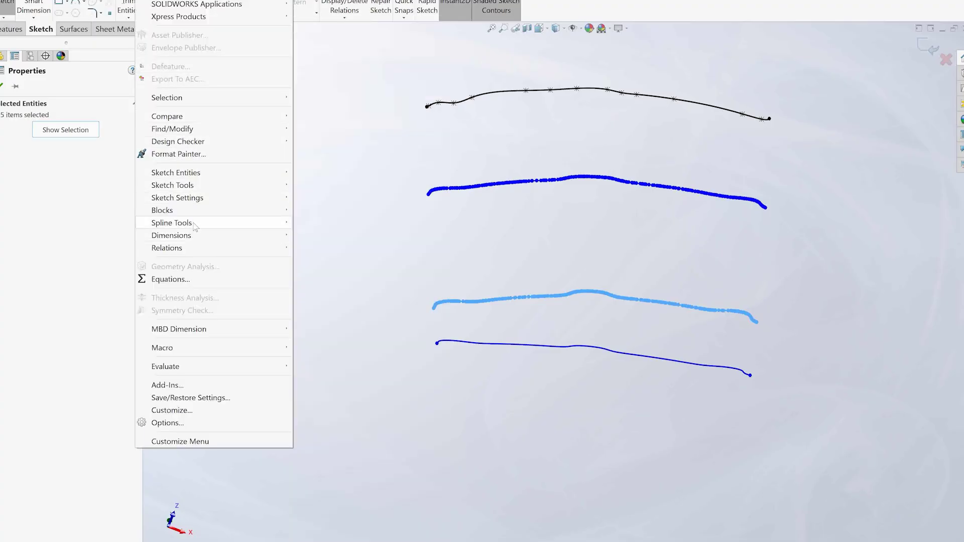
Fit a single spline to the selected segments of the third profile curve, deleting the original geometry.
mouse_move(192, 225)
click(326, 323)
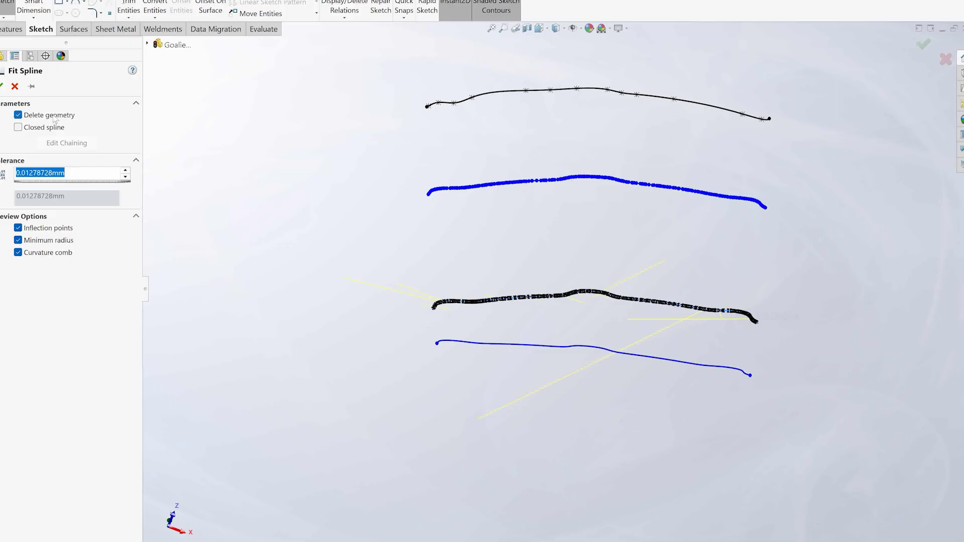
click(1, 86)
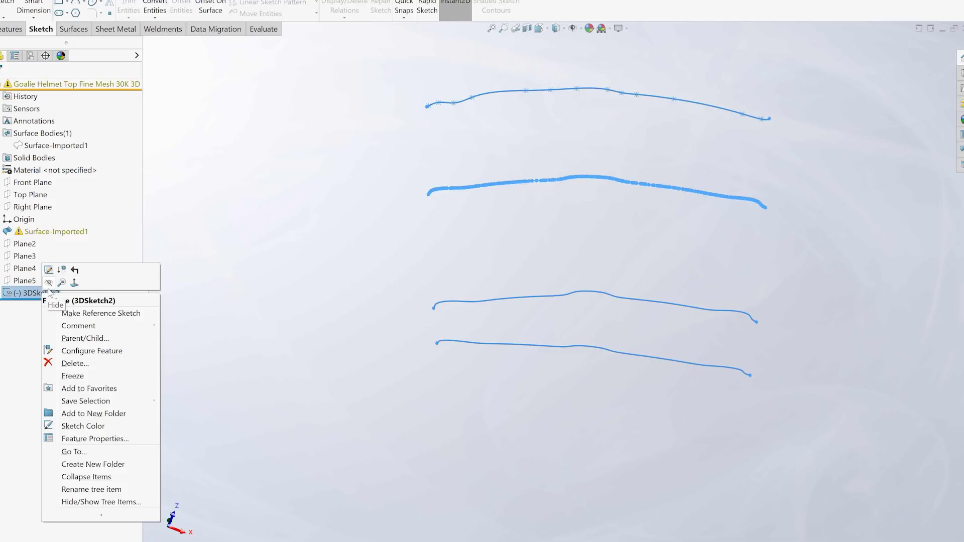
Edit 3DSketch2 to fit a single spline to the segmented second profile curve, deleting the original geometry, and exit the sketch.
click(49, 284)
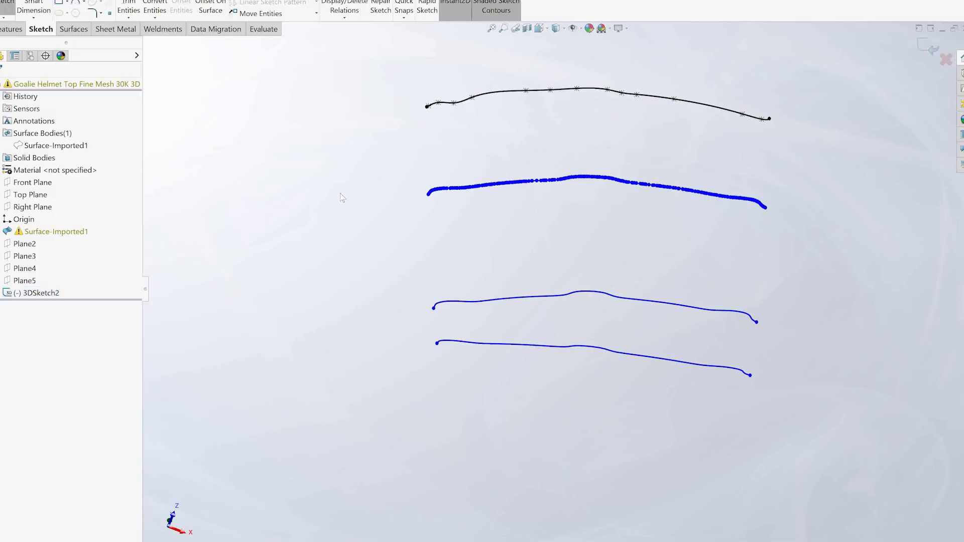
drag(413, 157, 801, 224)
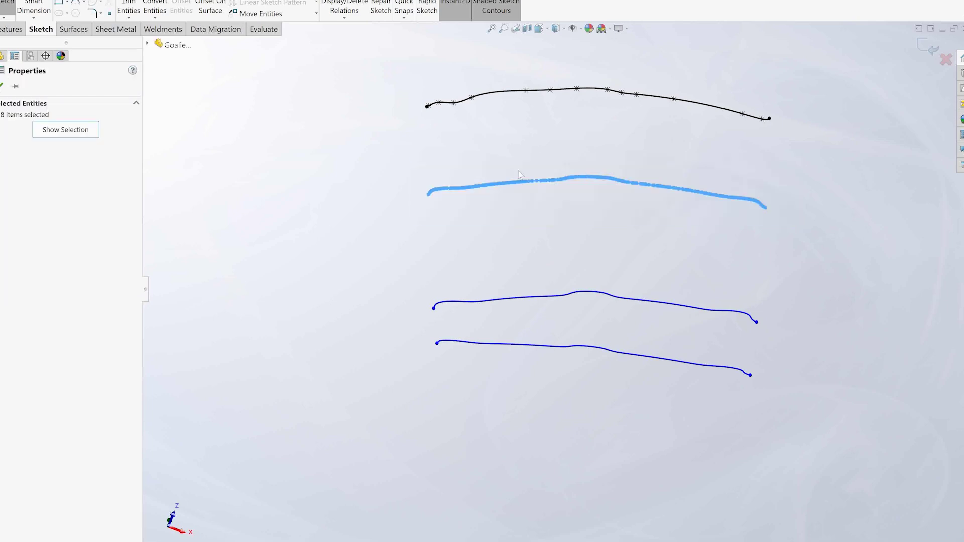
click(134, 6)
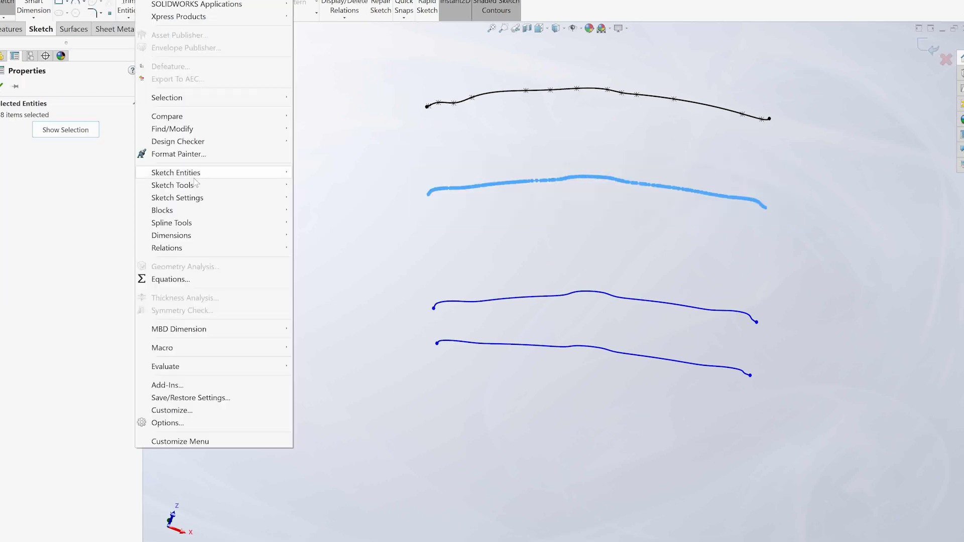
mouse_move(197, 222)
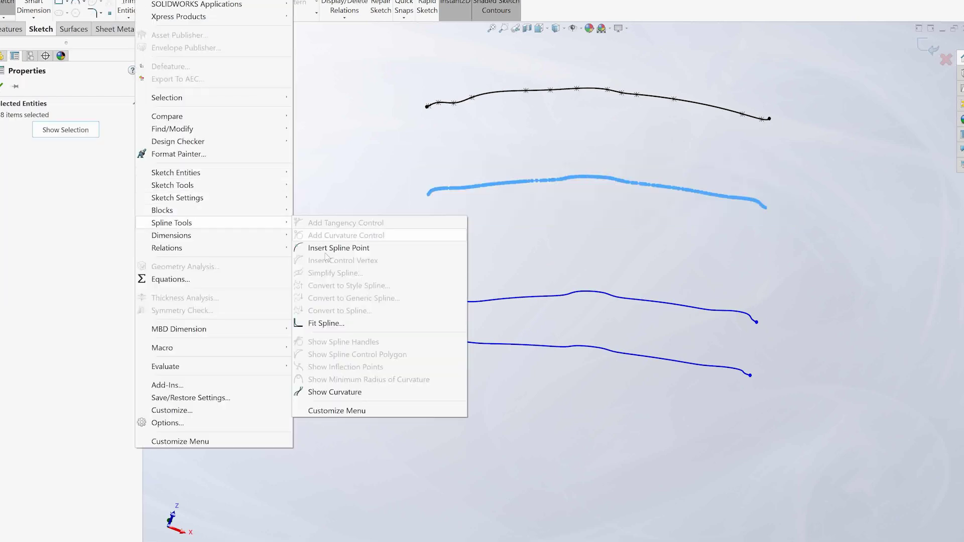
click(336, 324)
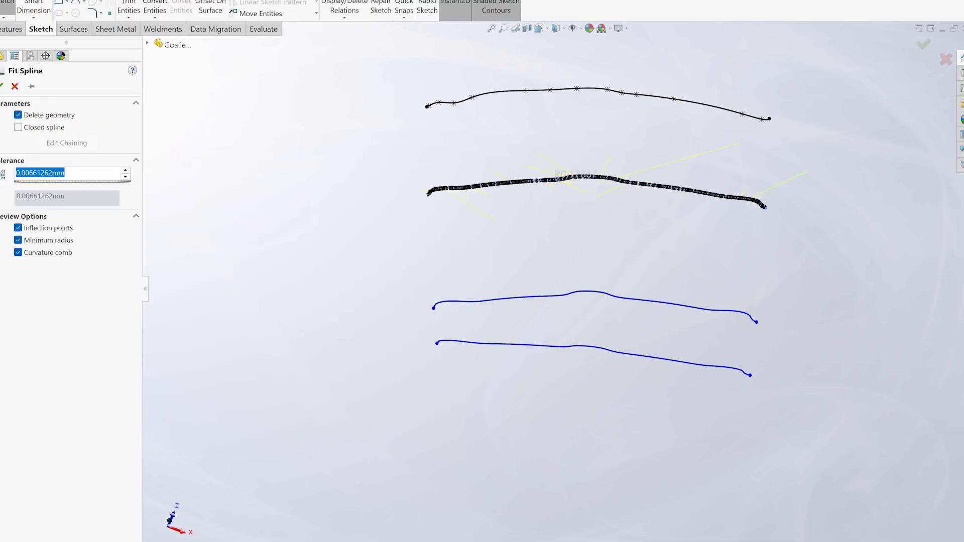
click(2, 86)
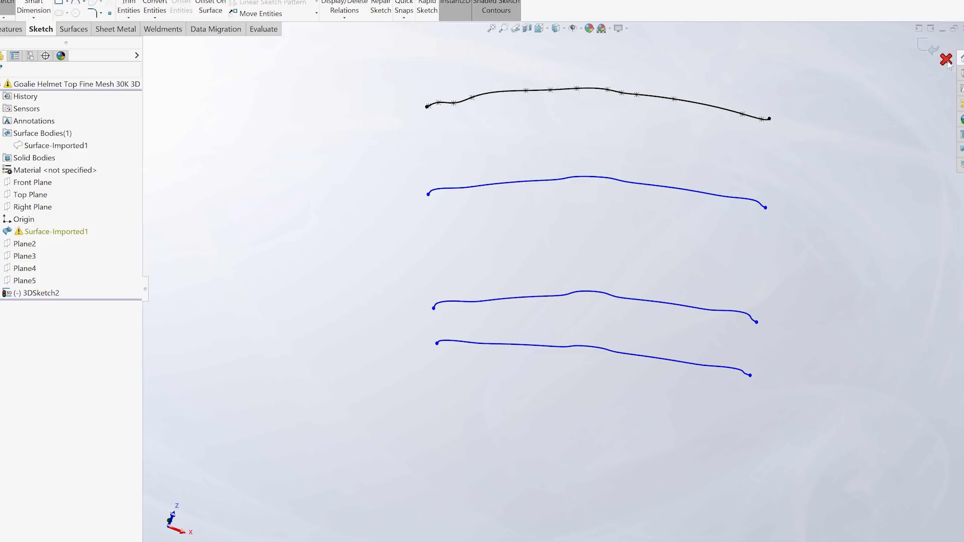
click(923, 45)
Examine the four fitted profile curves in 3D from an oblique angle.
key(Left)
key(Left)
key(Left)
key(Left)
key(Left)
key(Left)
key(Left)
key(Left)
key(Left)
key(Left)
key(Left)
key(Left)
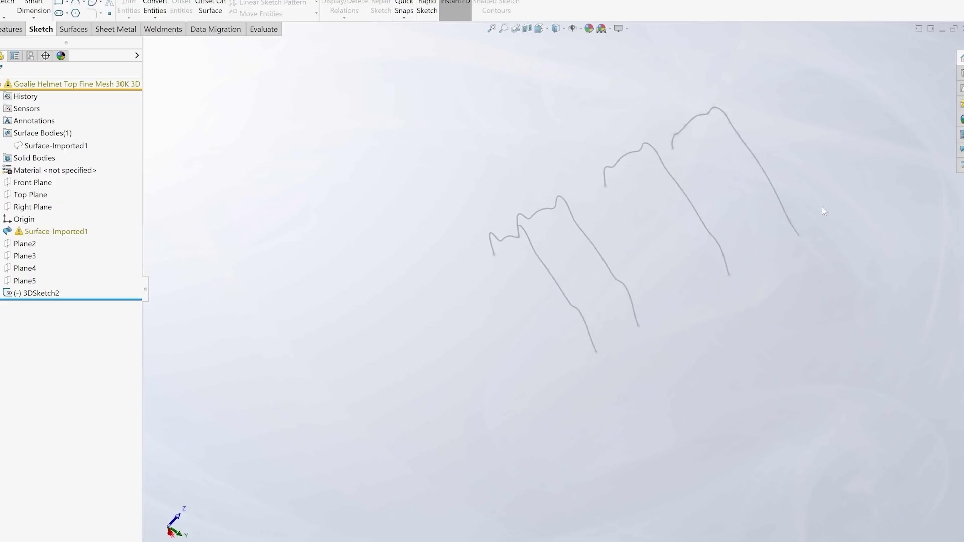
key(Left)
key(Left)
key(Left)
key(Left)
key(Left)
key(Left)
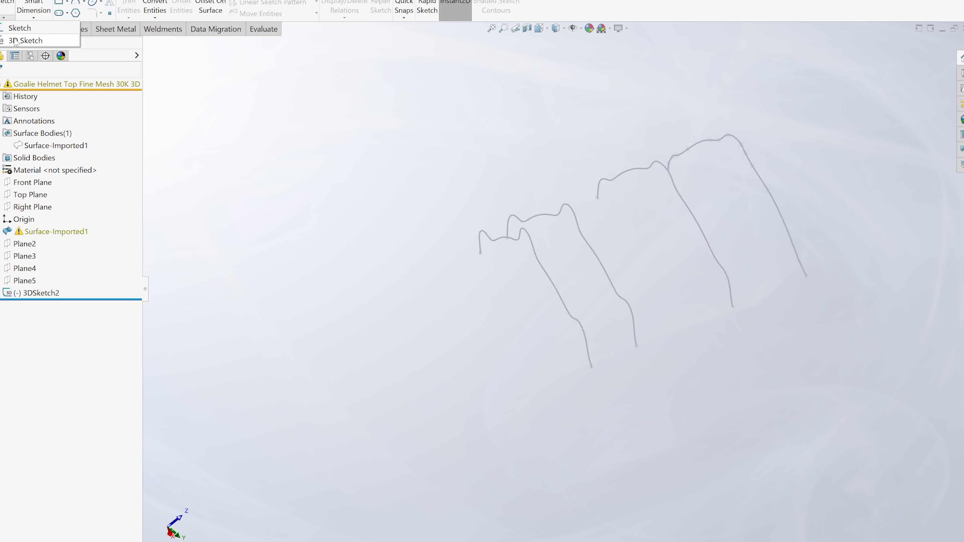
Start a new 3D sketch and draw a spline across all four profile curves close to their lower ends.
click(15, 42)
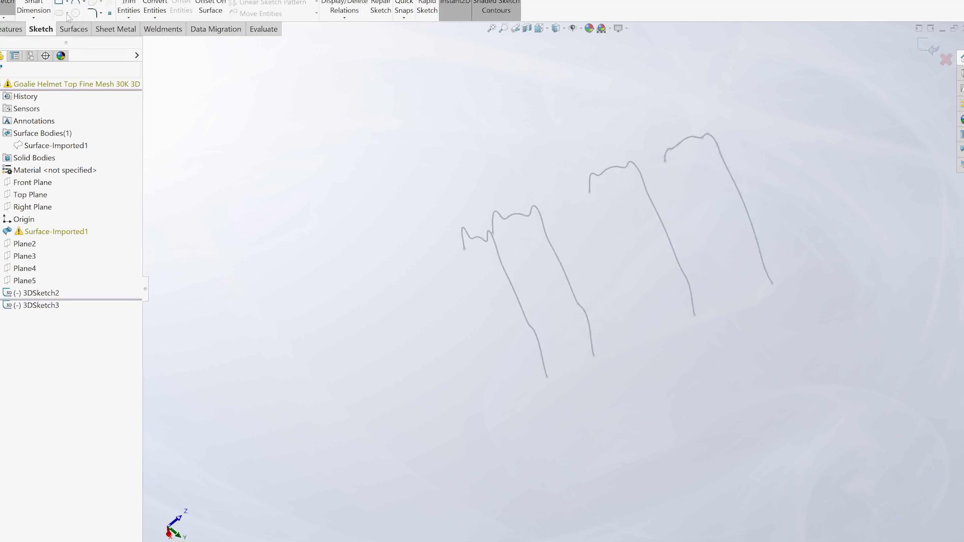
click(93, 13)
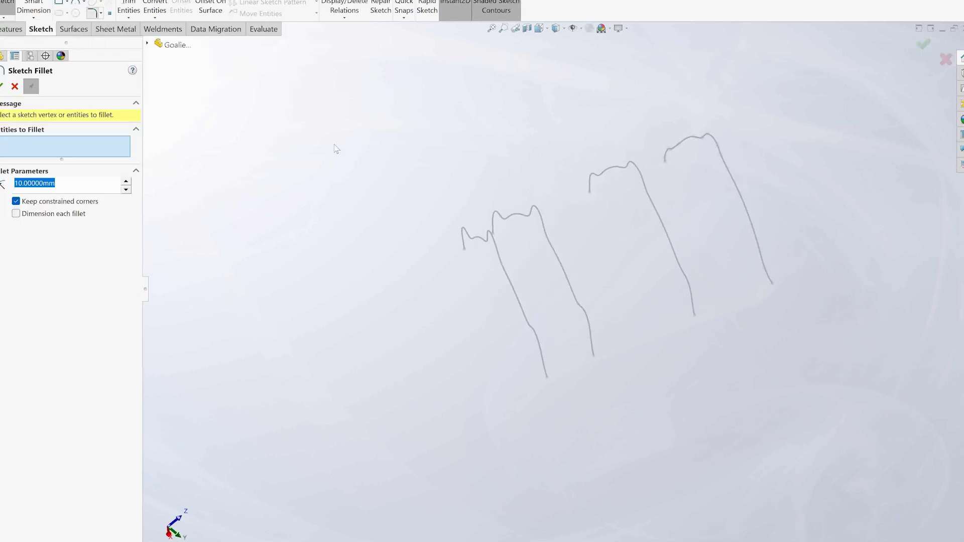
key(Escape)
scroll(576, 430, down, 4)
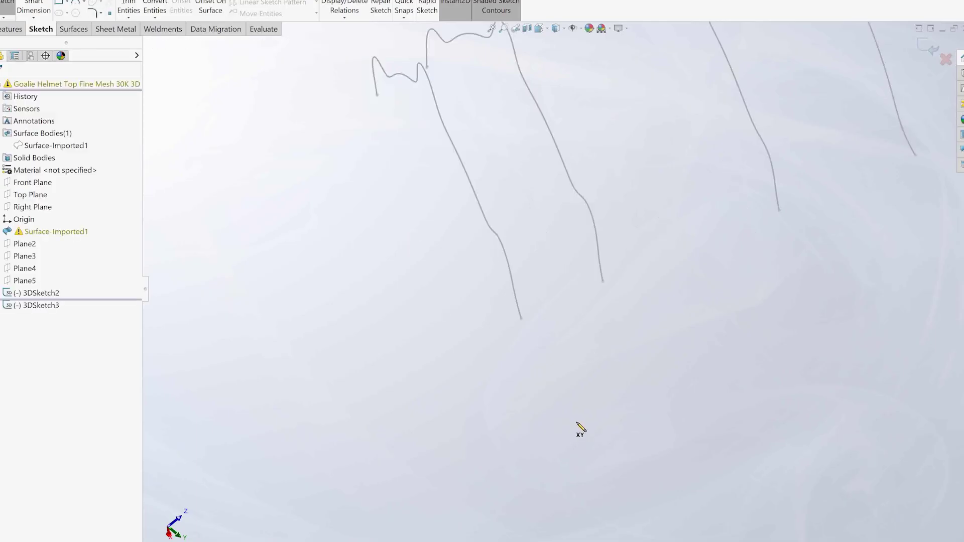
click(493, 254)
click(611, 197)
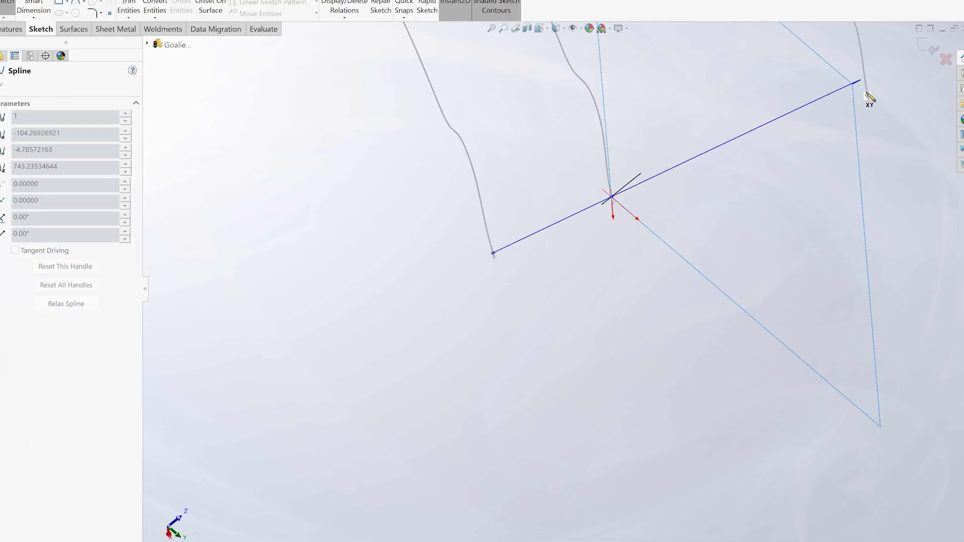
click(859, 80)
scroll(860, 82, up, 4)
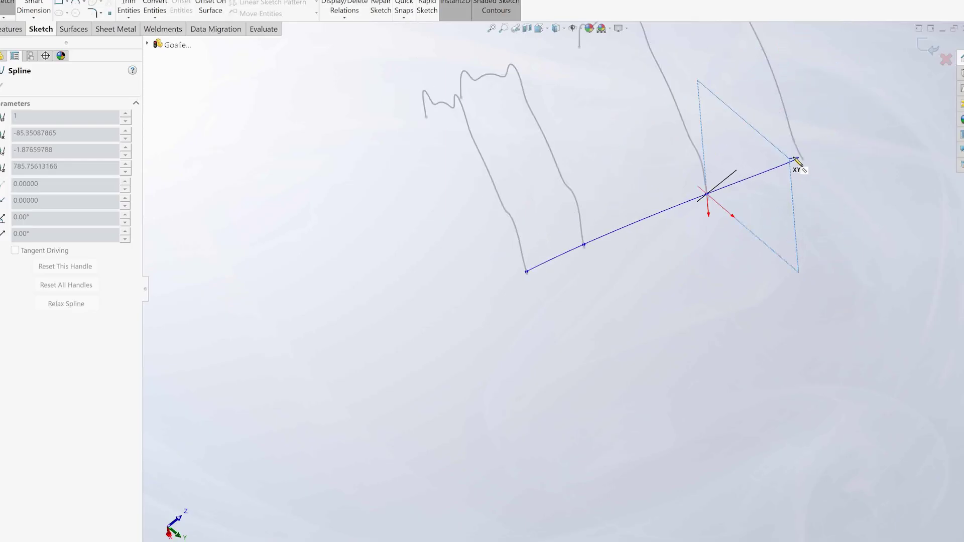
click(798, 156)
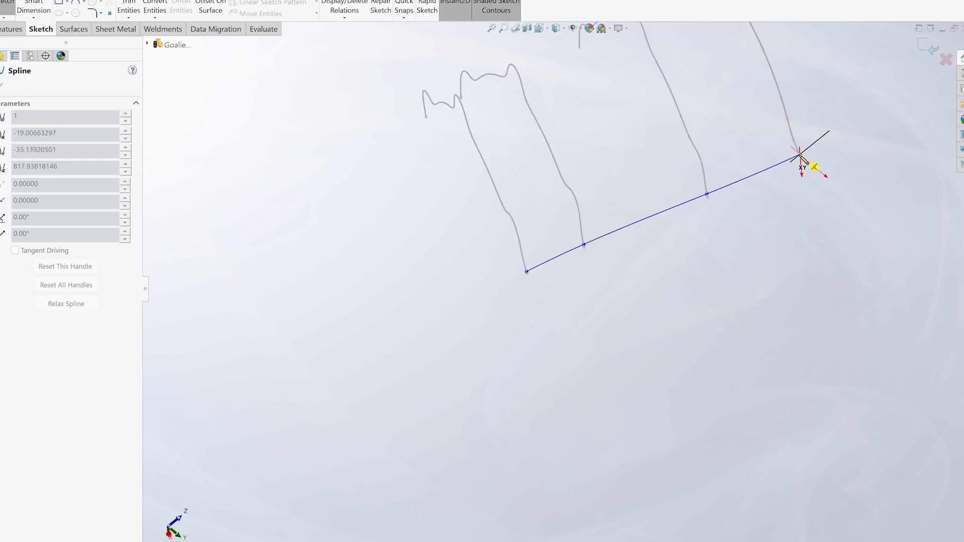
click(798, 156)
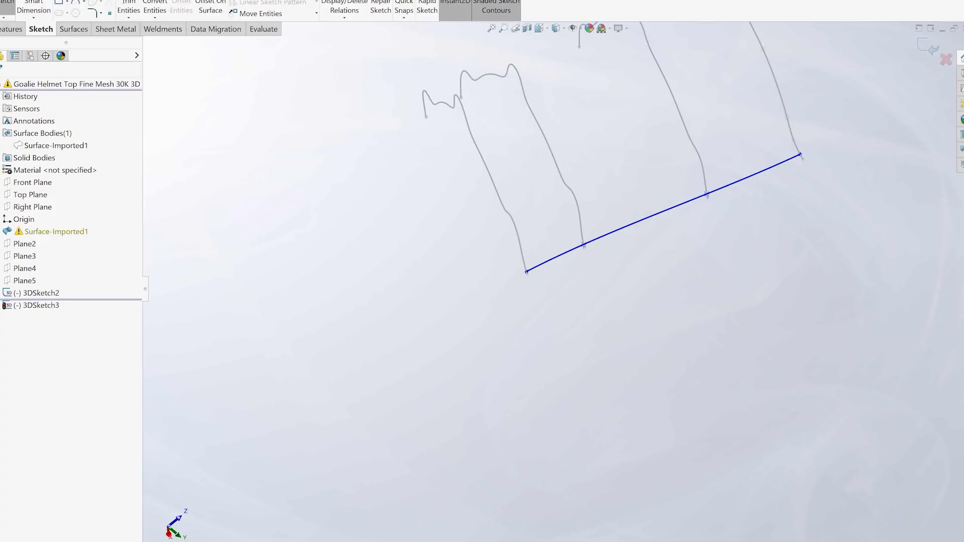
Draw a second spline across the four profile curves slightly above the first cross spline, and exit the 3D sketch.
scroll(523, 211, down, 3)
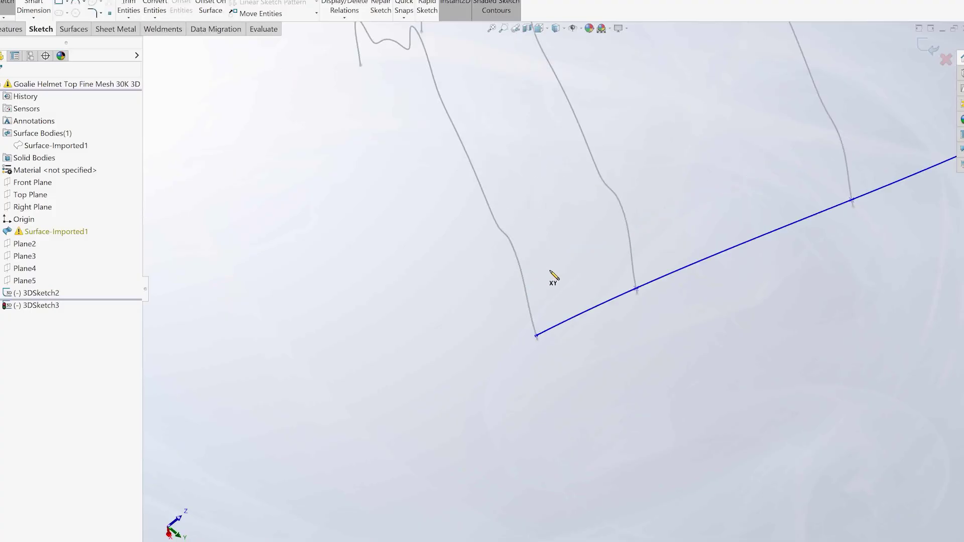
click(523, 281)
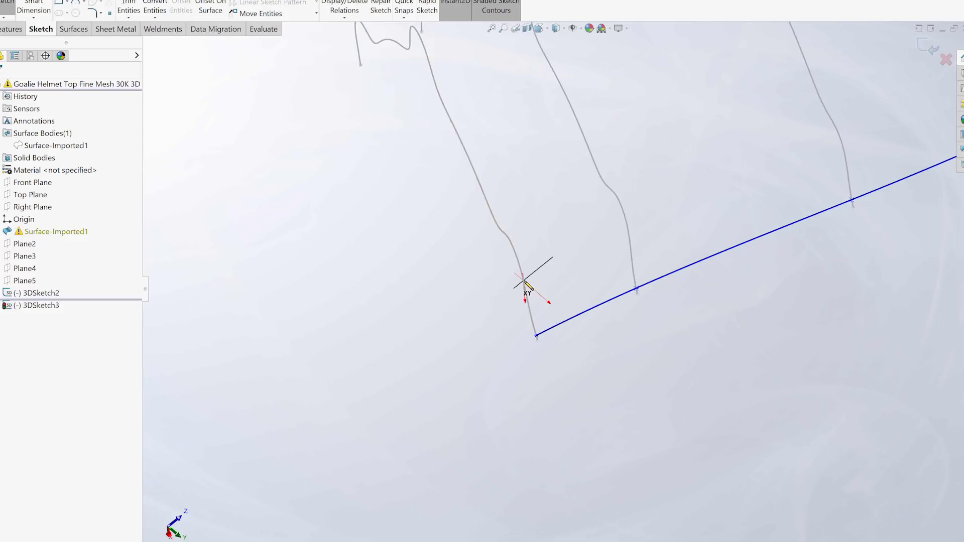
click(630, 244)
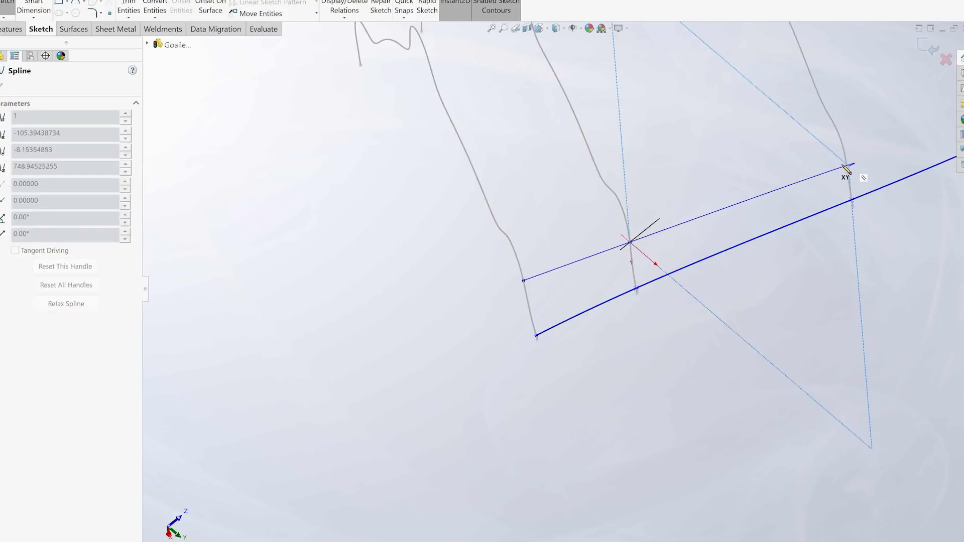
click(846, 160)
key(z)
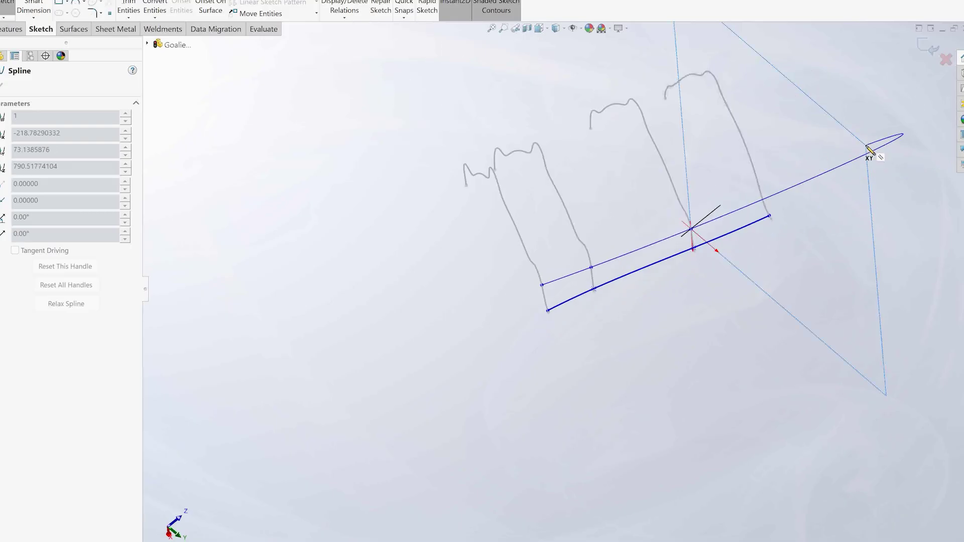
double_click(763, 199)
key(Escape)
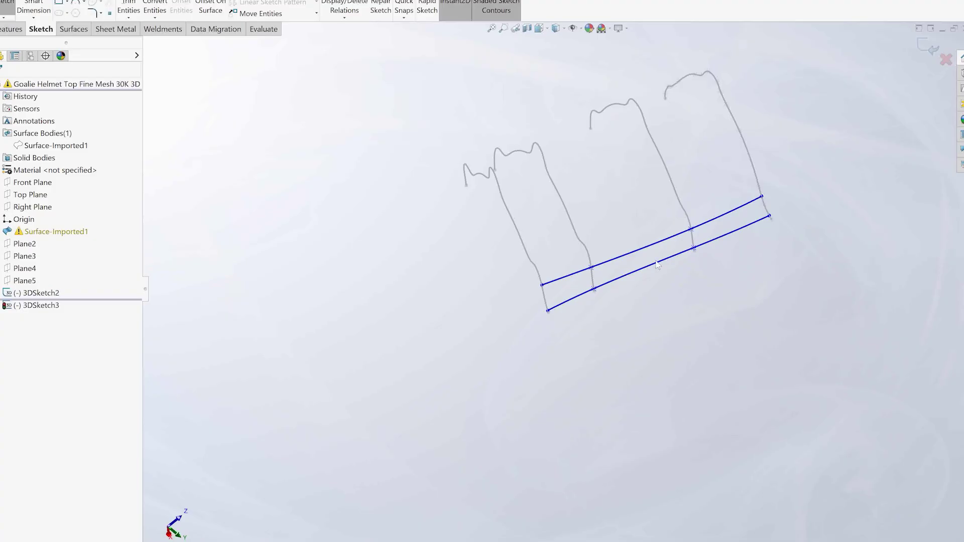
mouse_move(579, 281)
middle_down()
mouse_move(579, 267)
mouse_move(525, 216)
mouse_move(615, 258)
middle_up()
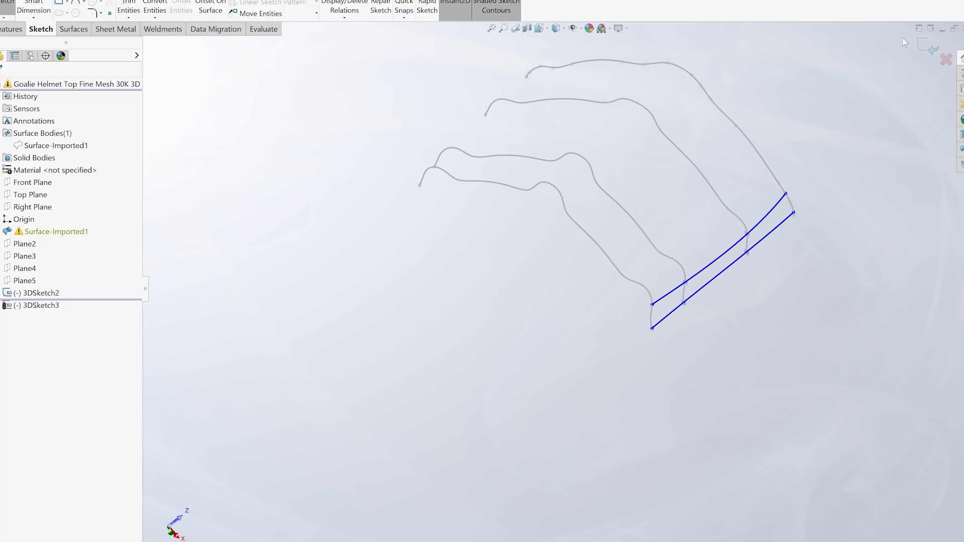
click(926, 48)
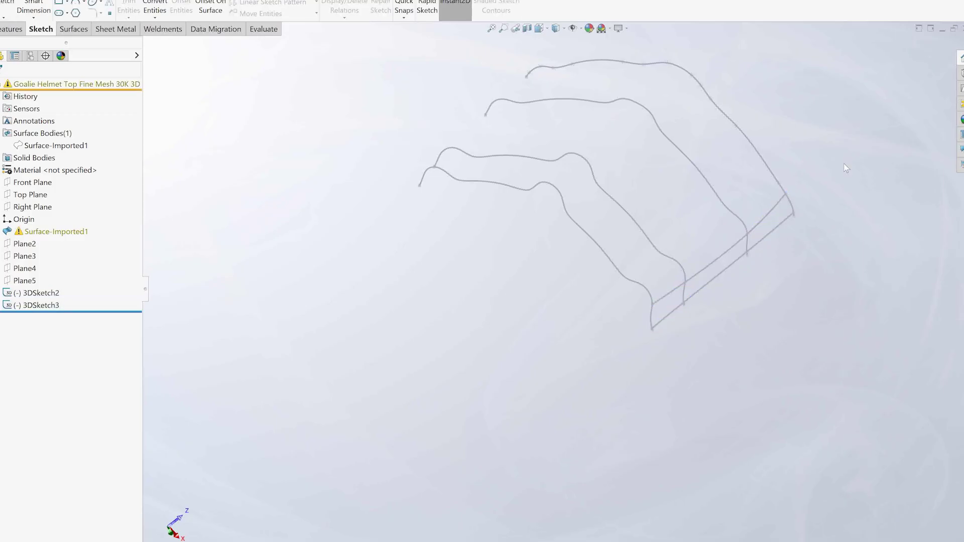
Switch to the open Goalie Helmet Top part that holds the complete network of profile and cross curves.
key(ctrl+Tab)
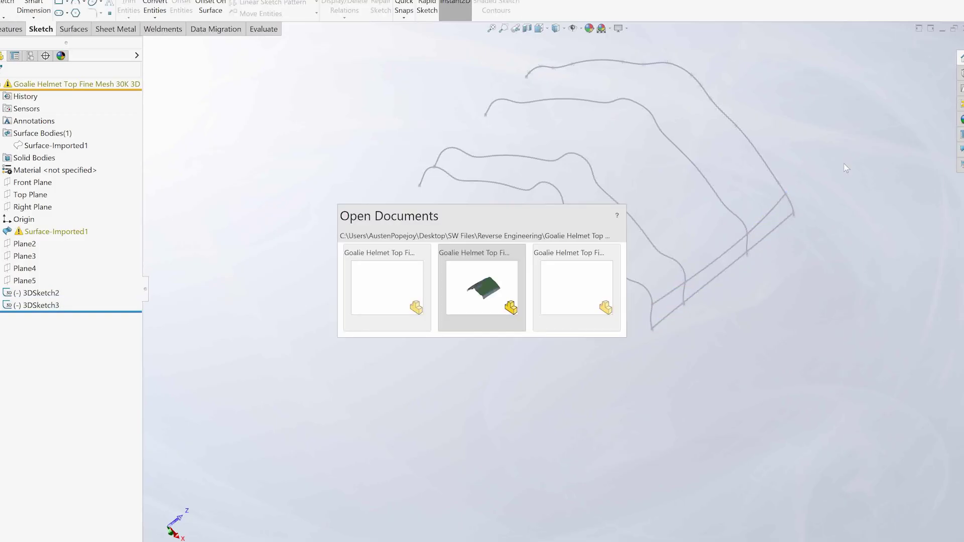
key(ctrl+Tab)
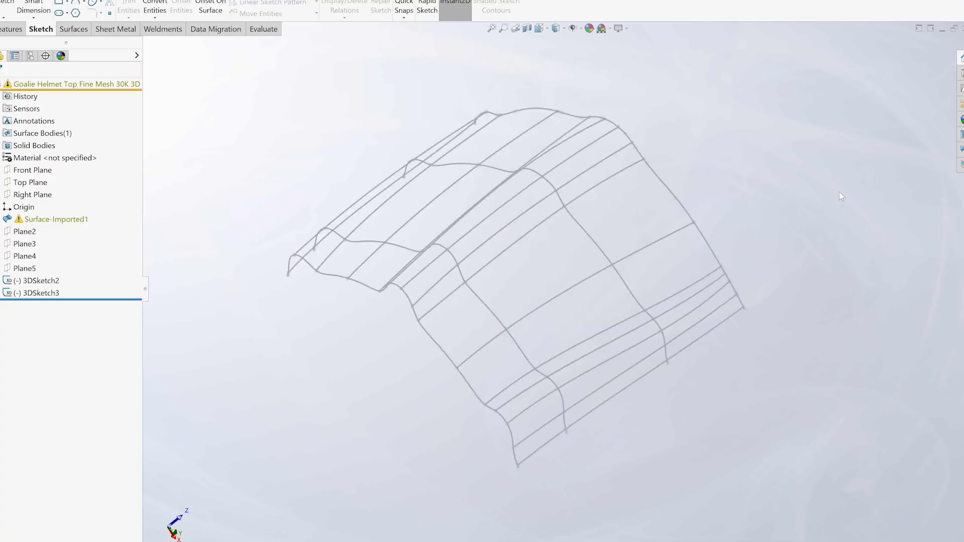
key(Left)
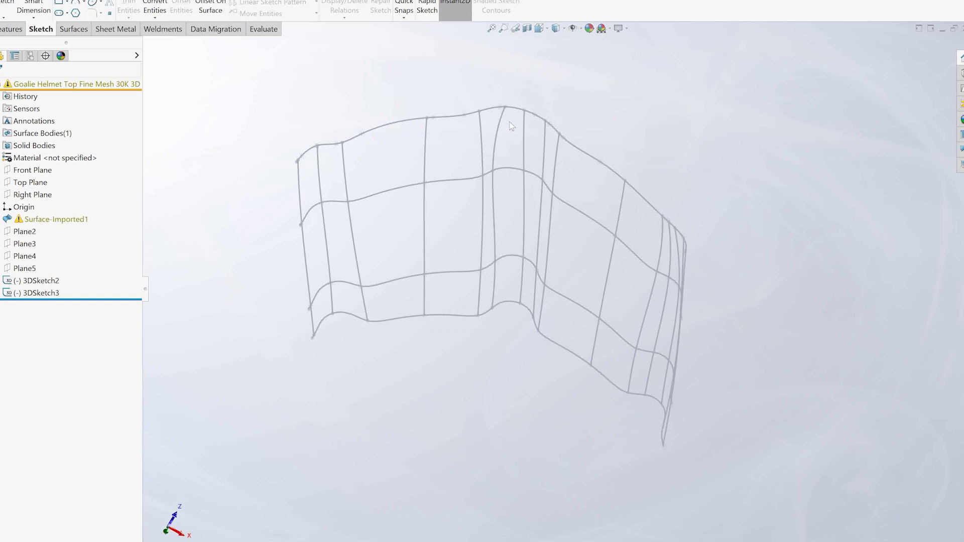
Start a Boundary Surface and add the rear profile curve as an open loop in Direction 1.
click(74, 29)
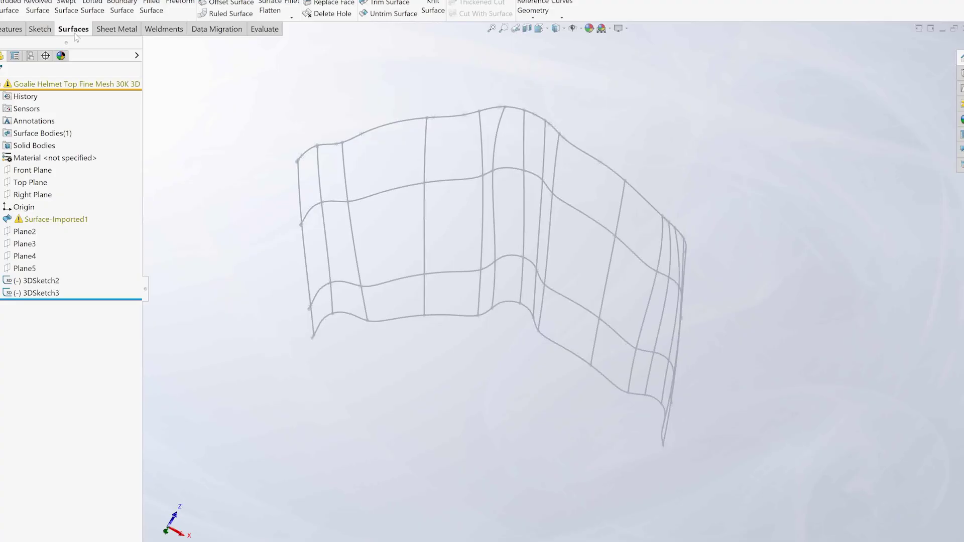
click(114, 14)
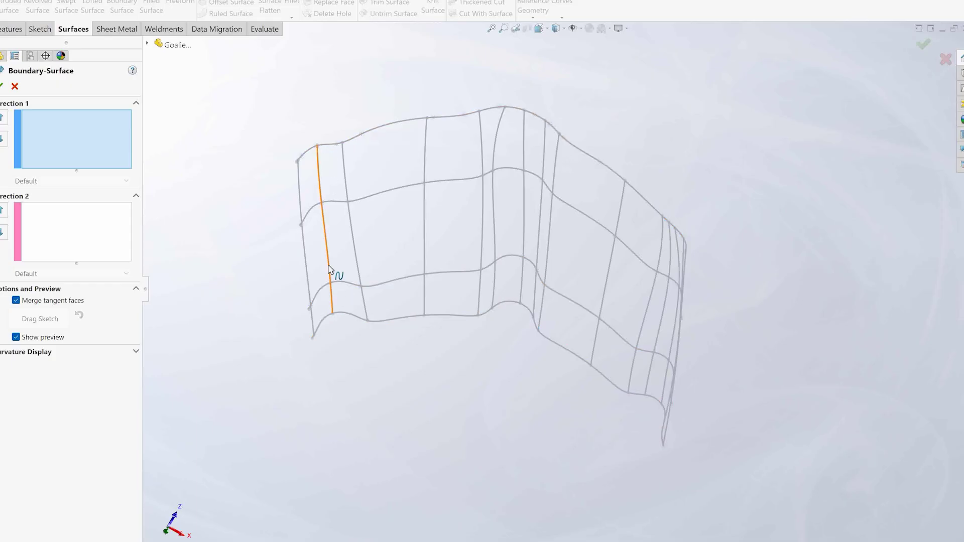
middle_drag(764, 252, 668, 218)
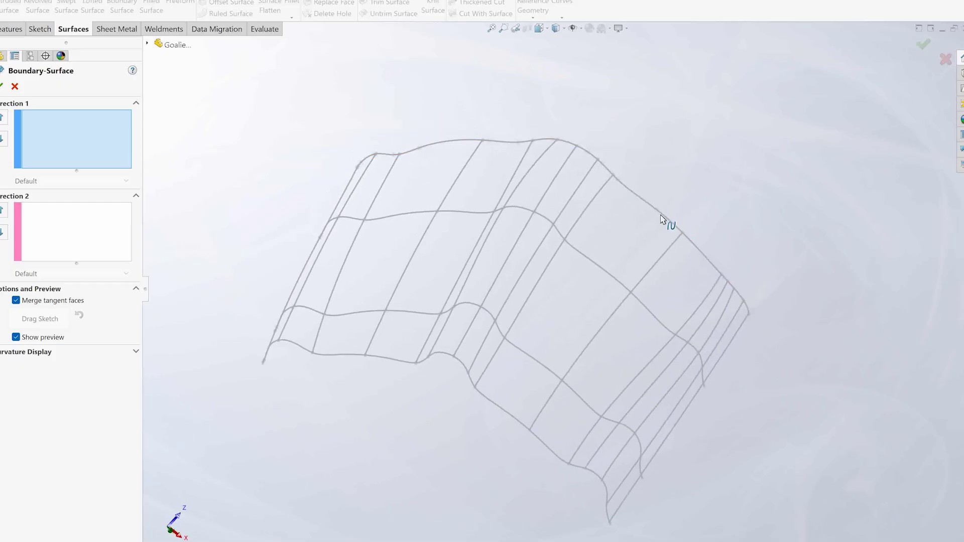
click(648, 206)
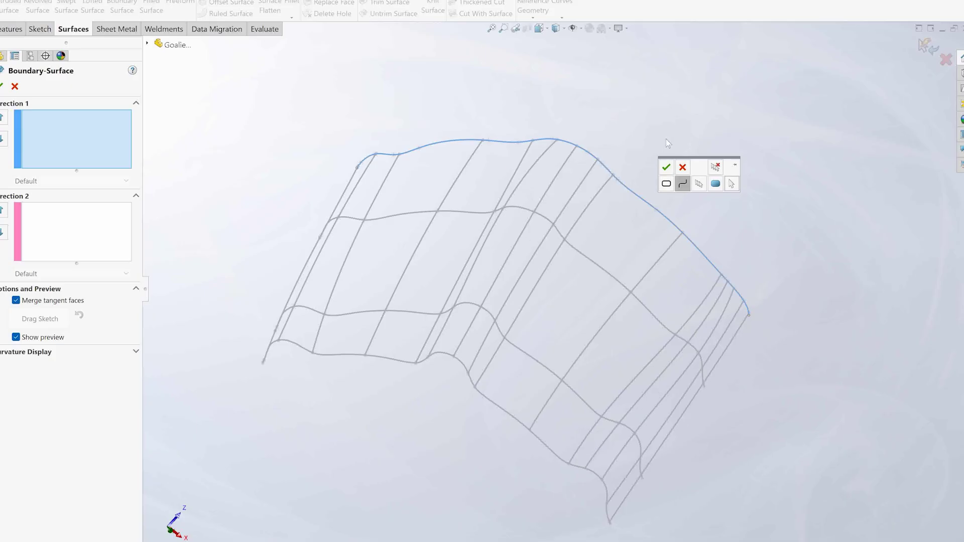
click(683, 184)
click(444, 147)
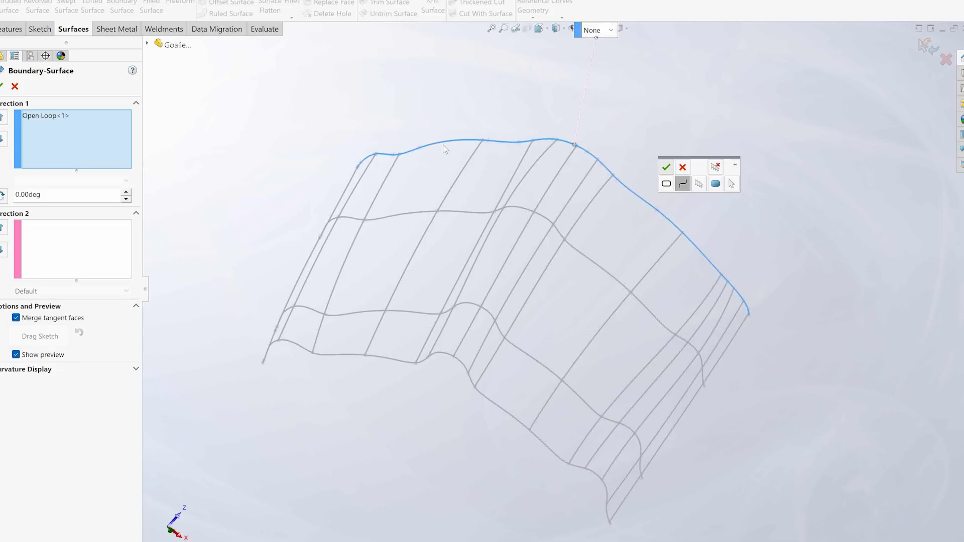
Add the front profile curve as a second open loop in Direction 1 of the boundary surface.
right_click(398, 344)
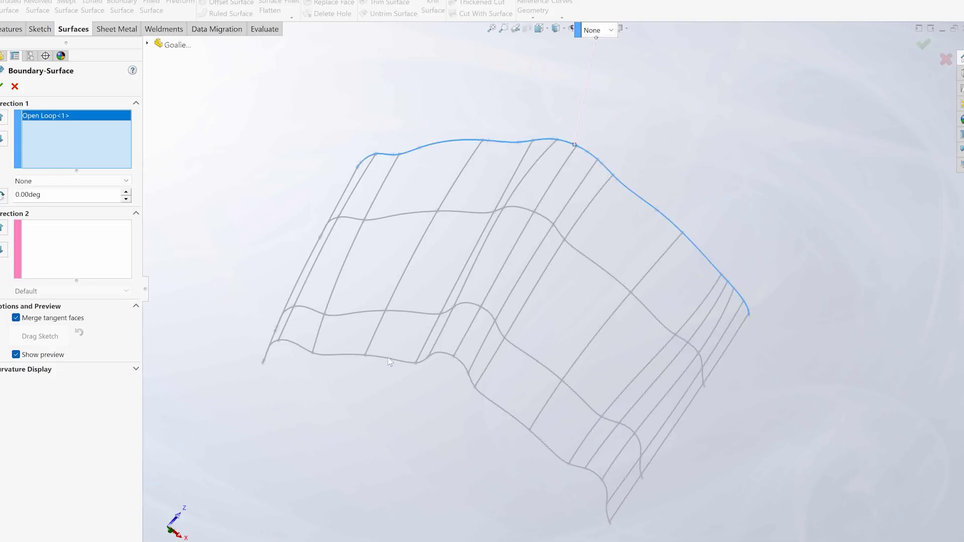
click(389, 361)
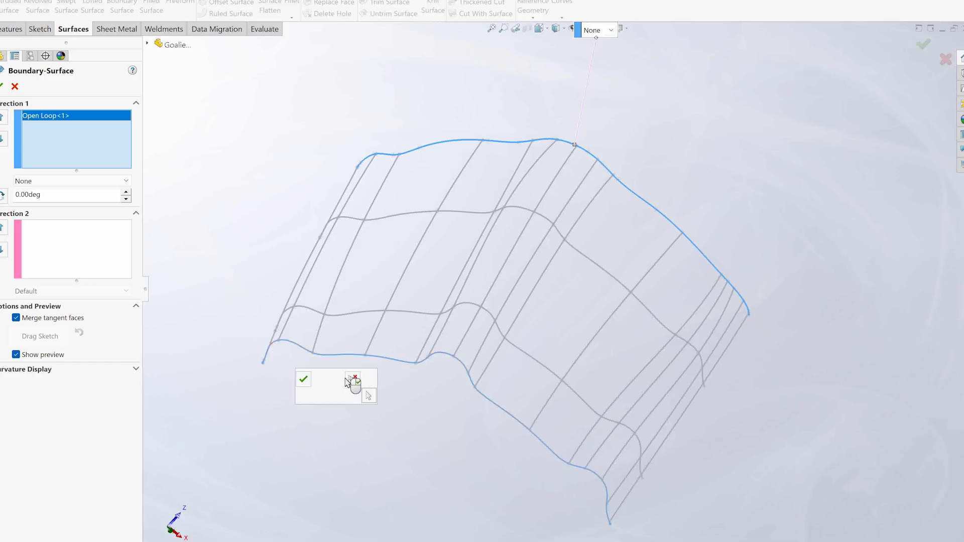
mouse_move(304, 382)
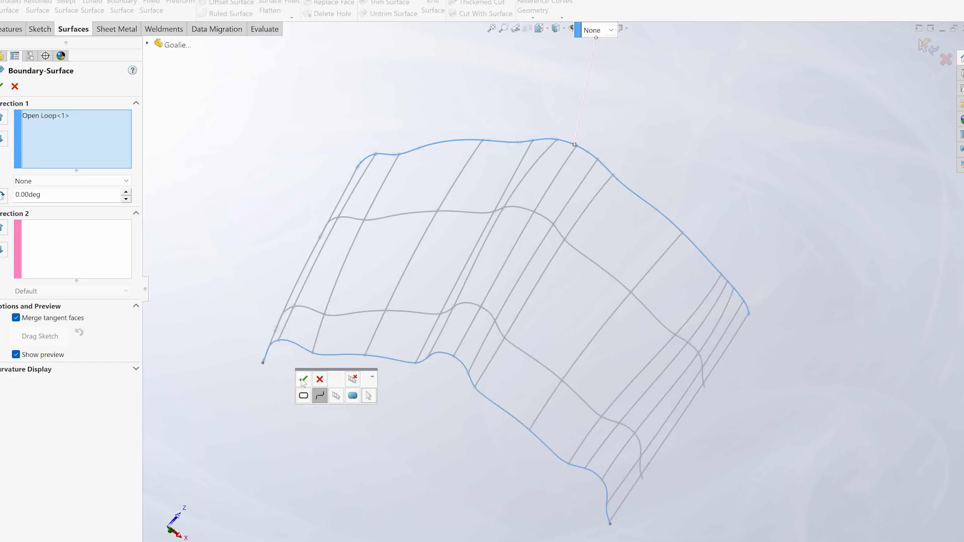
click(319, 397)
click(96, 140)
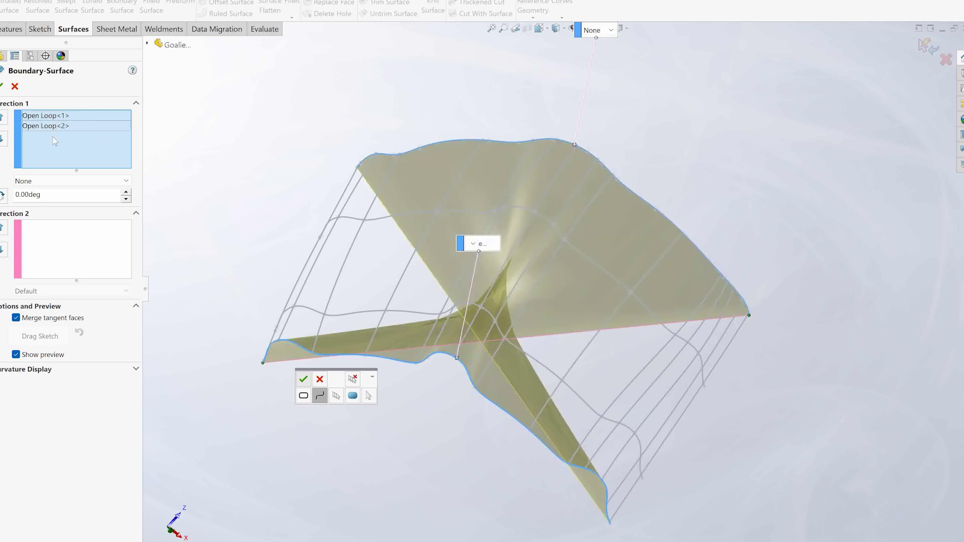
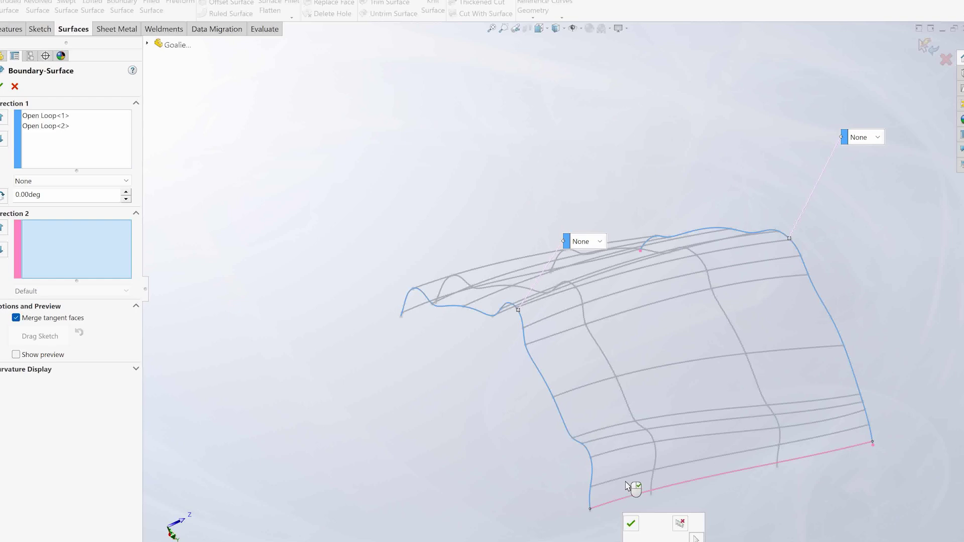
Add the three lowest cross curves on the near side as separate open loops in Direction 2.
click(627, 485)
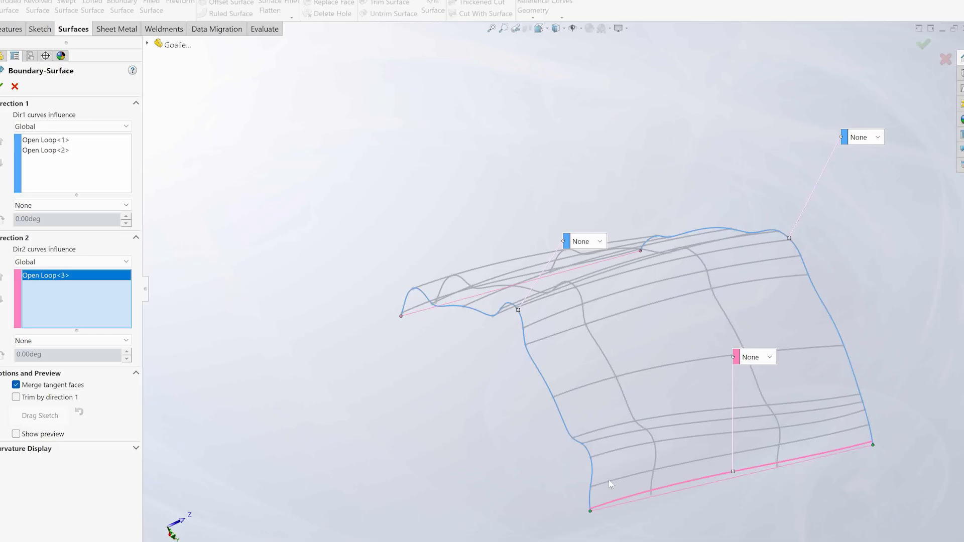
click(611, 481)
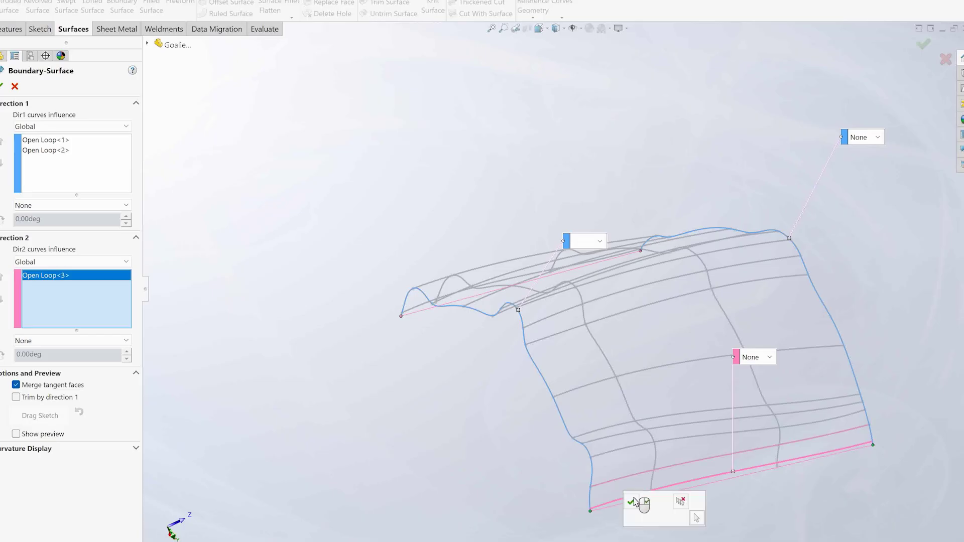
click(632, 501)
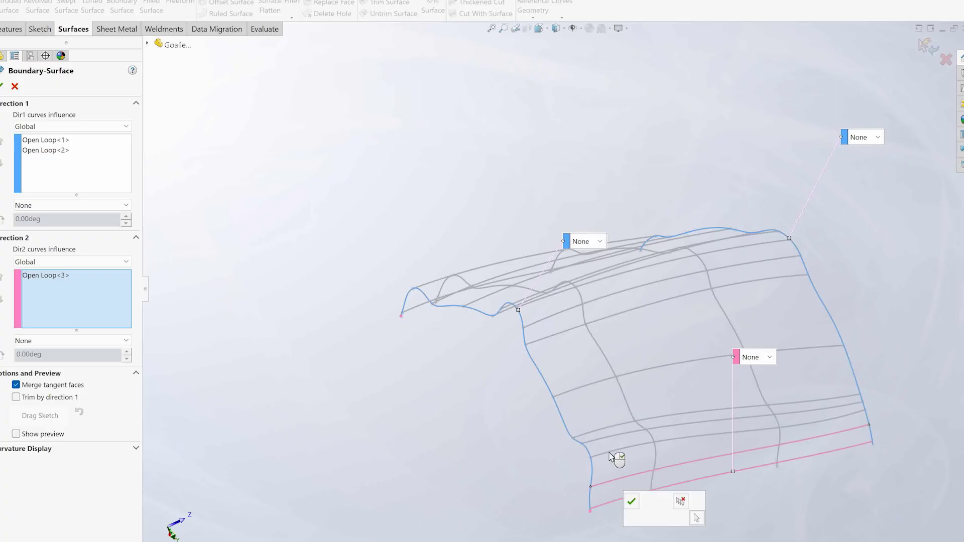
click(609, 454)
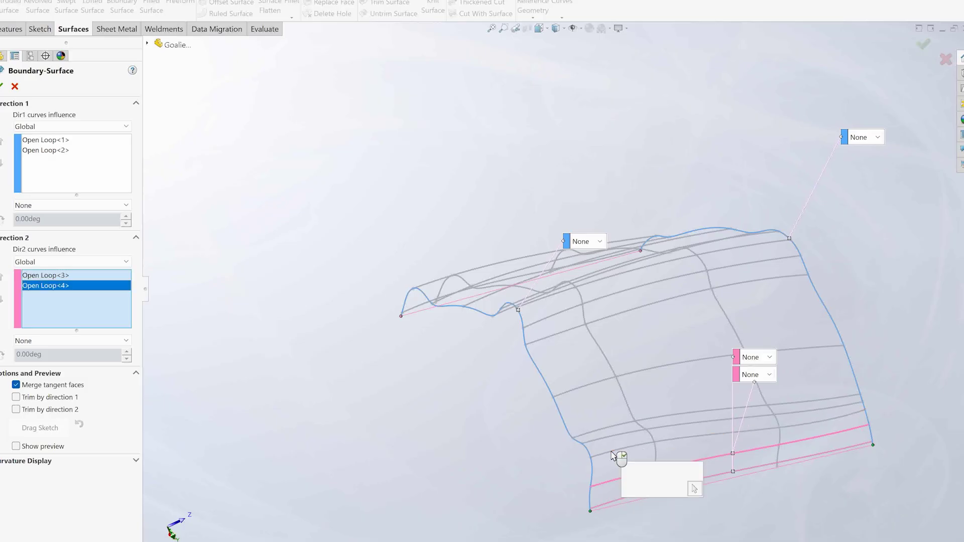
click(606, 451)
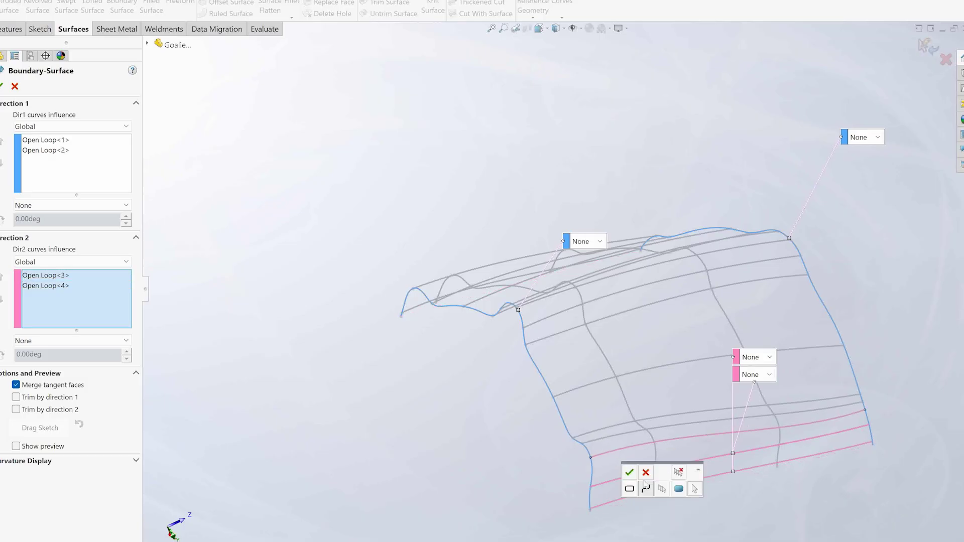
click(629, 472)
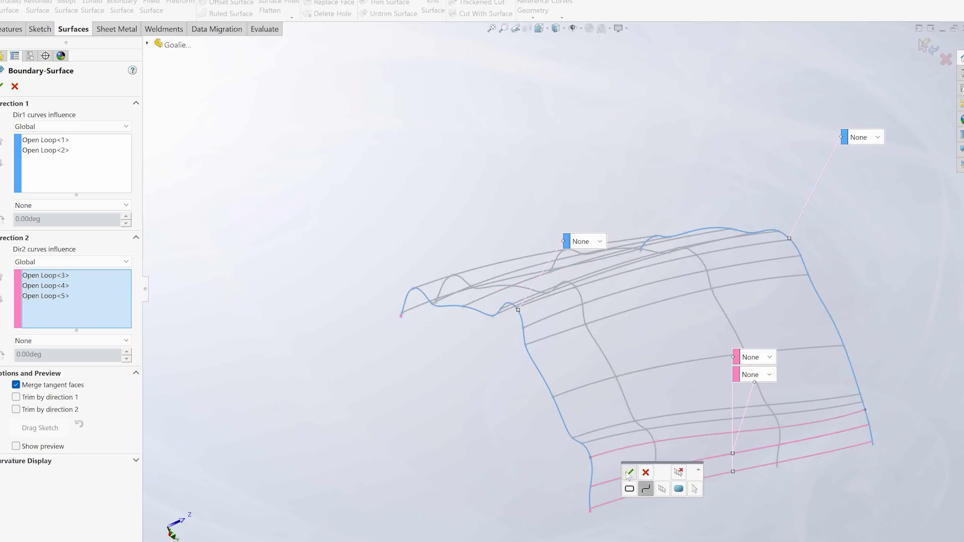
Add the next two cross curves up the near side as open loops in Direction 2 and create the boundary surface.
click(605, 438)
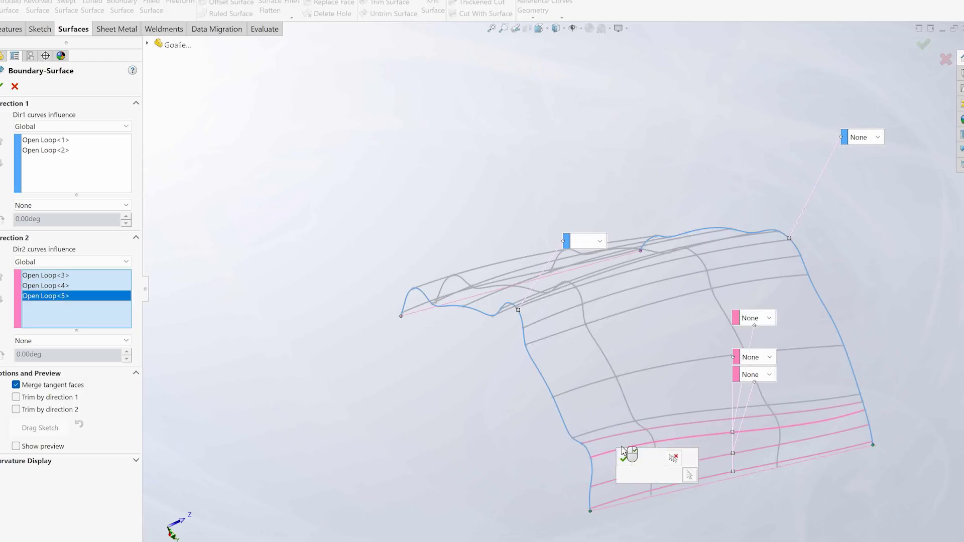
click(625, 459)
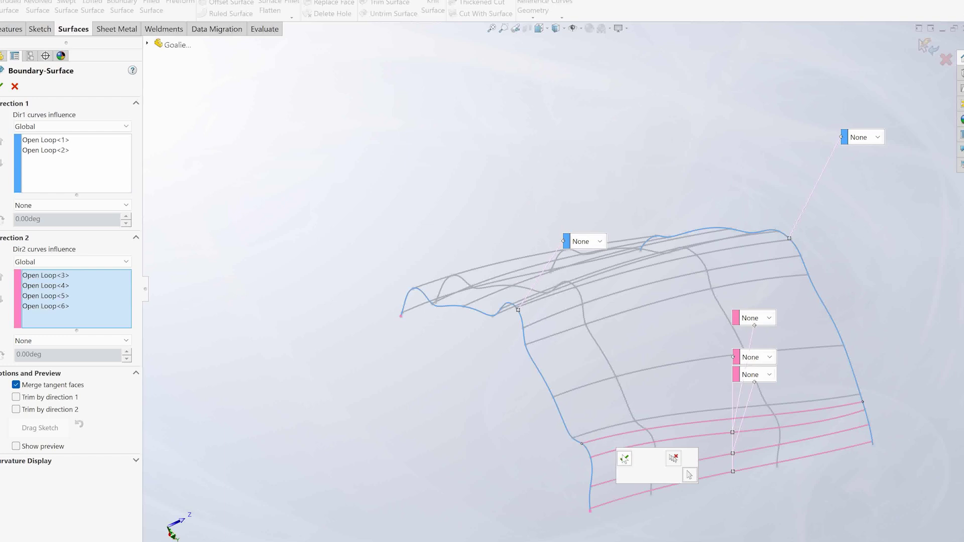
right_click(600, 441)
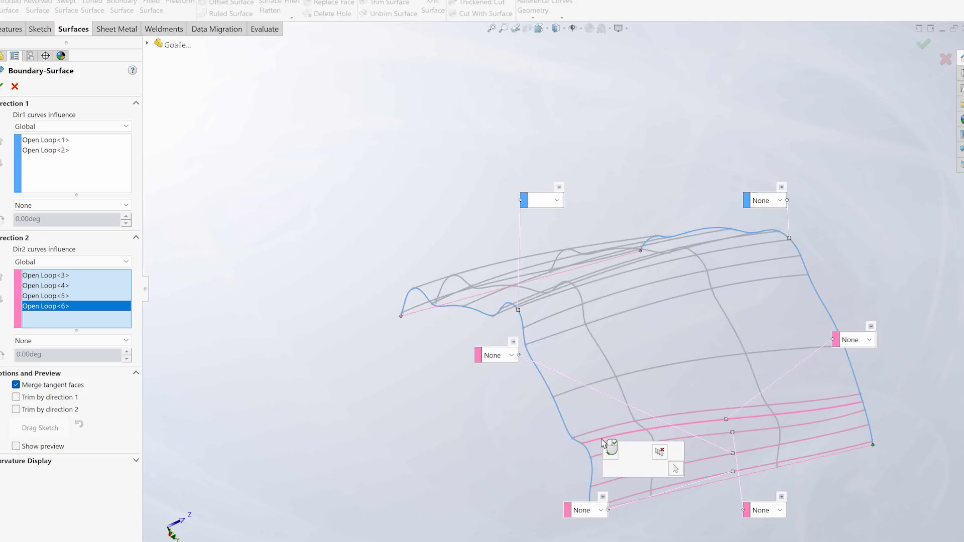
click(592, 454)
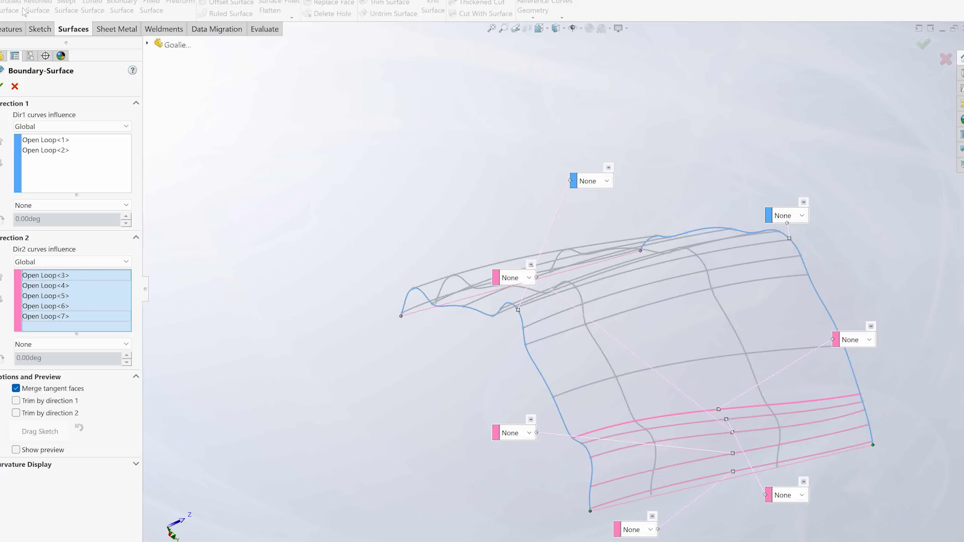
click(2, 86)
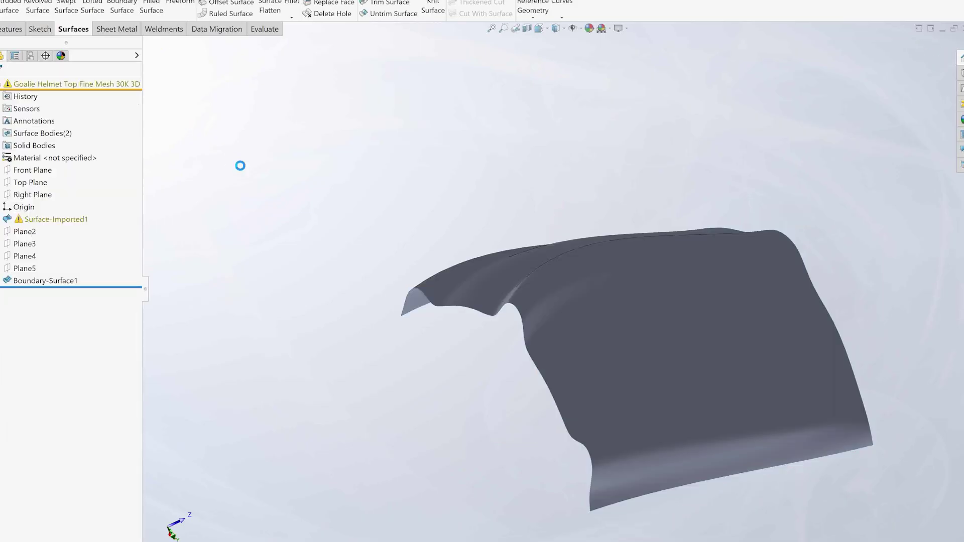
Examine the smoothness of the boundary surface with Zebra Stripes from several angles, and close the analysis.
middle_drag(635, 301, 824, 420)
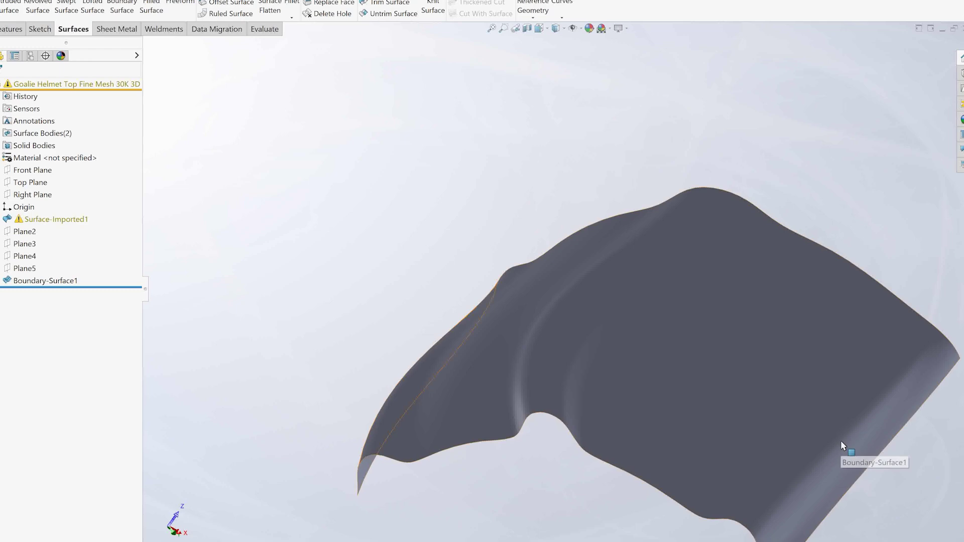
key(z)
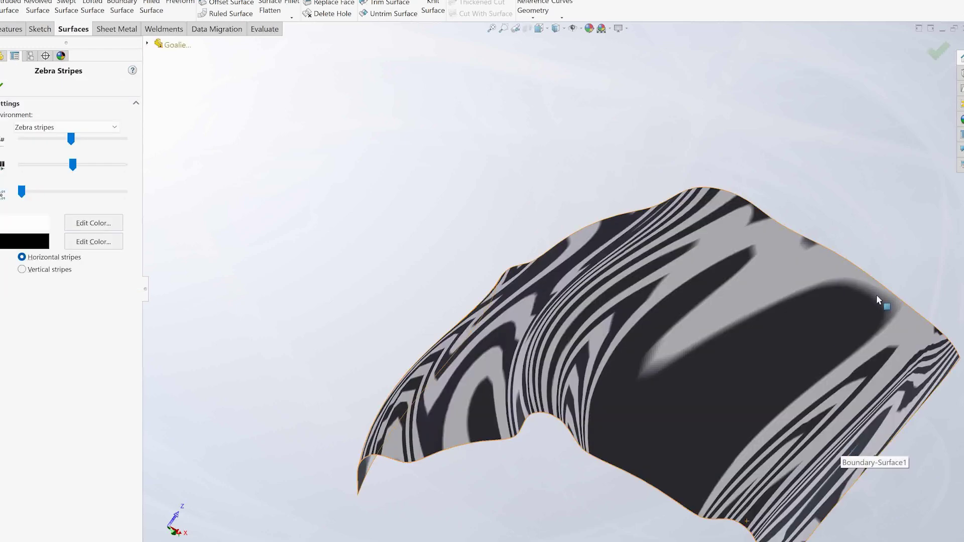
key(Left)
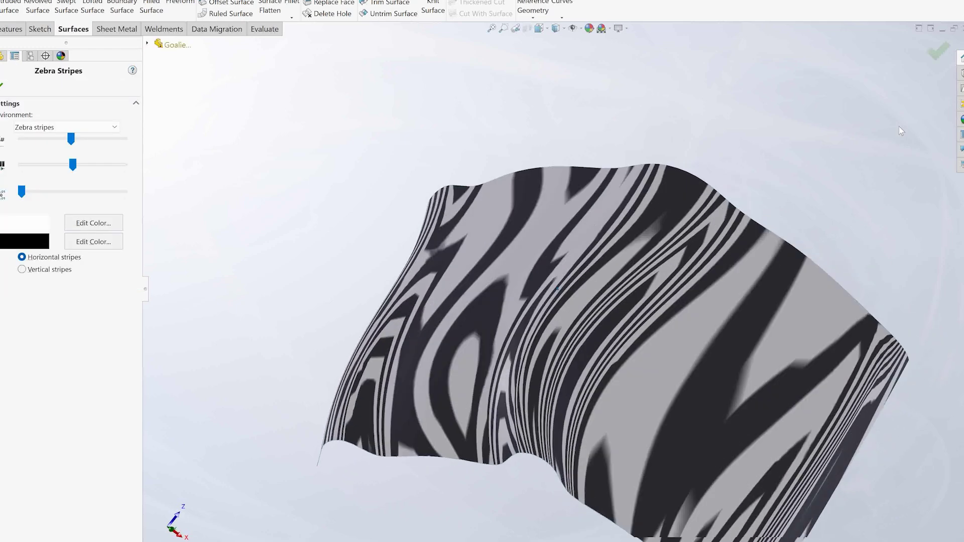
key(Left)
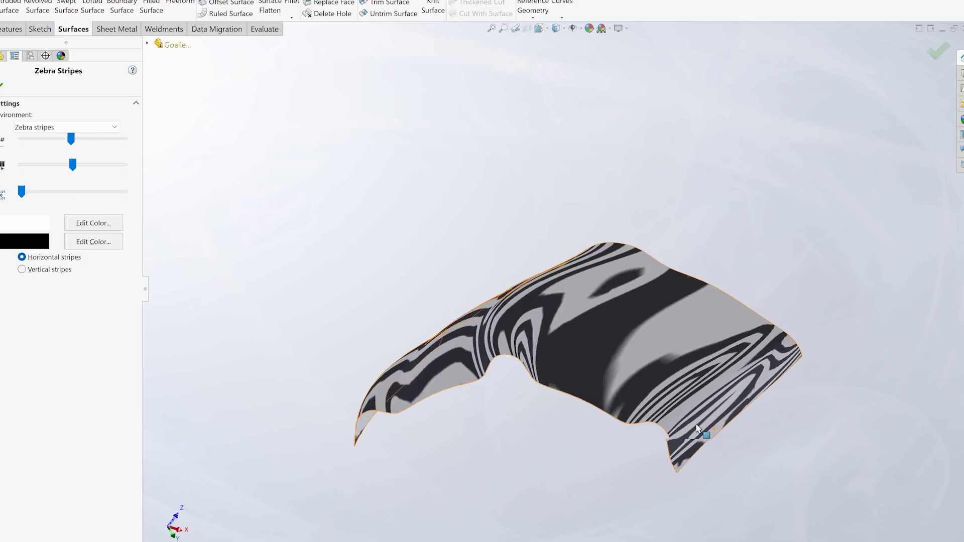
key(Left)
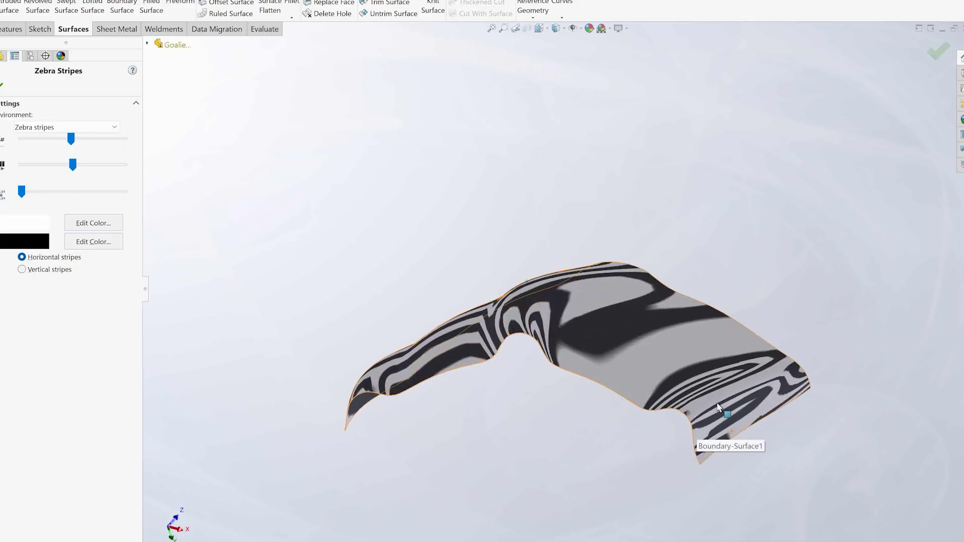
key(Left)
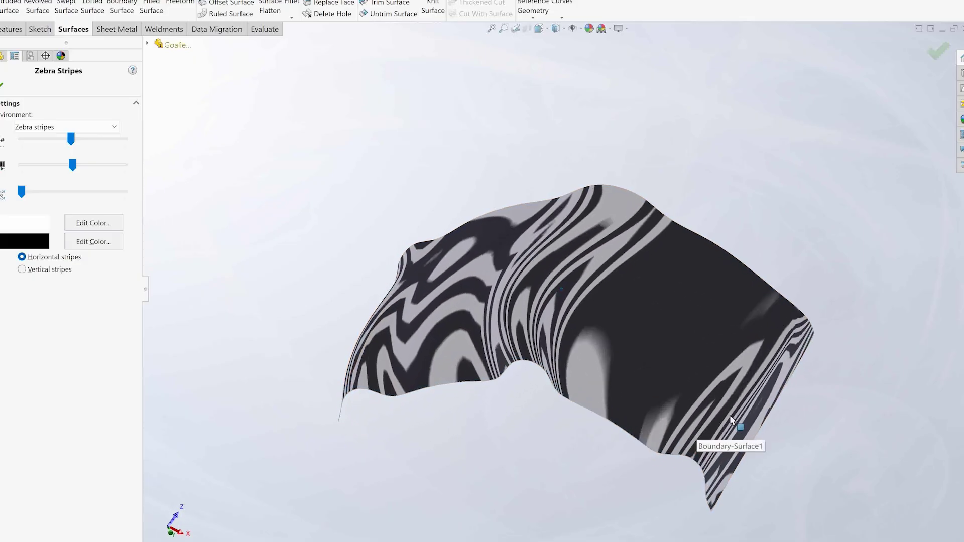
key(Left)
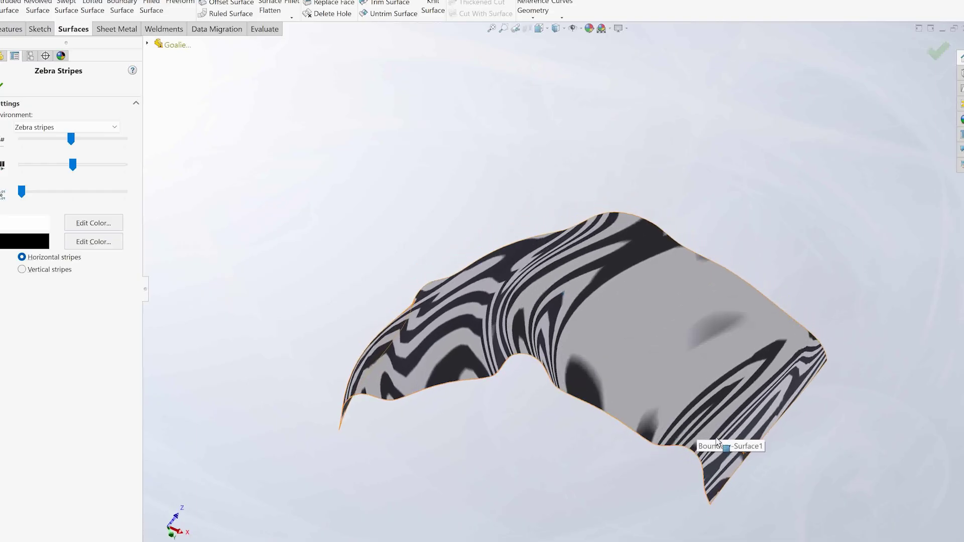
key(Left)
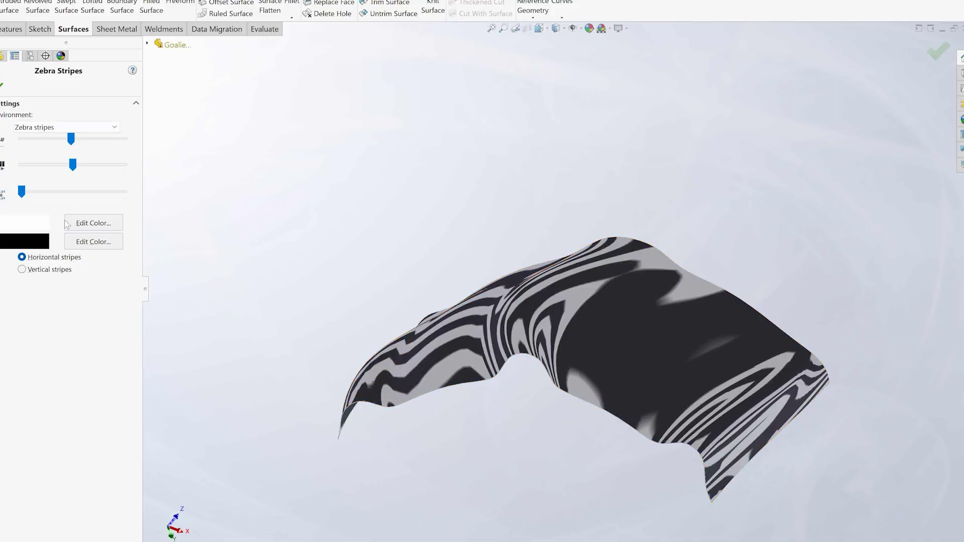
key(Escape)
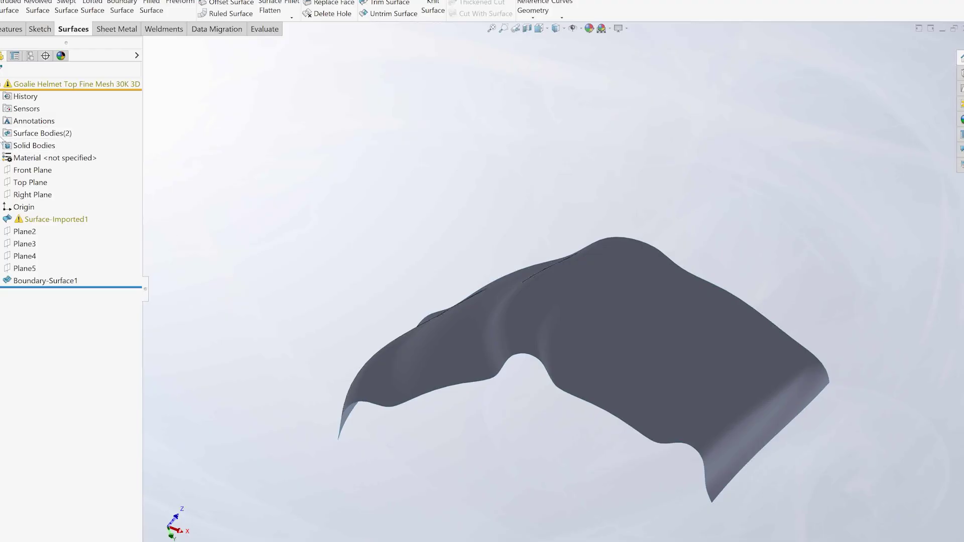
Show the hidden Surface-Imported1 mesh body together with the boundary surface.
click(1, 133)
right_click(49, 147)
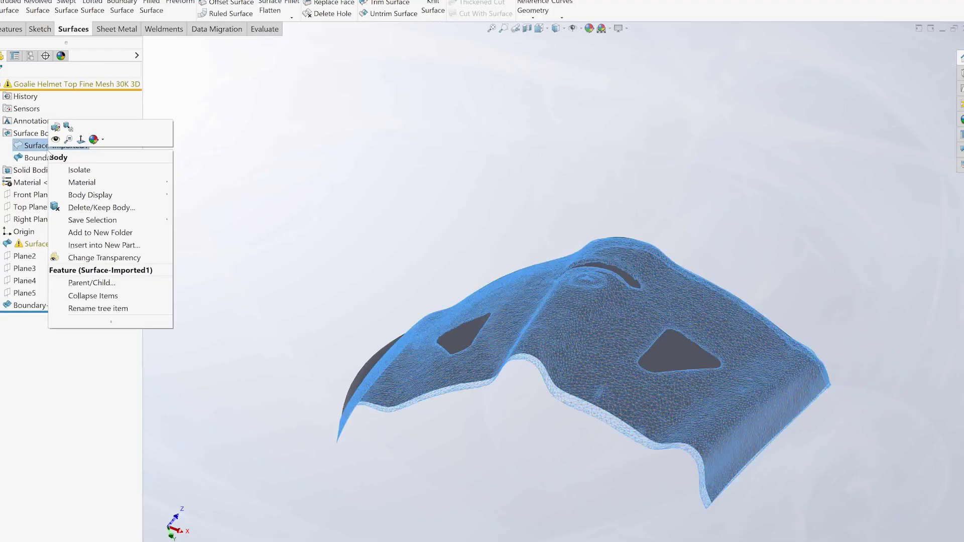
click(202, 157)
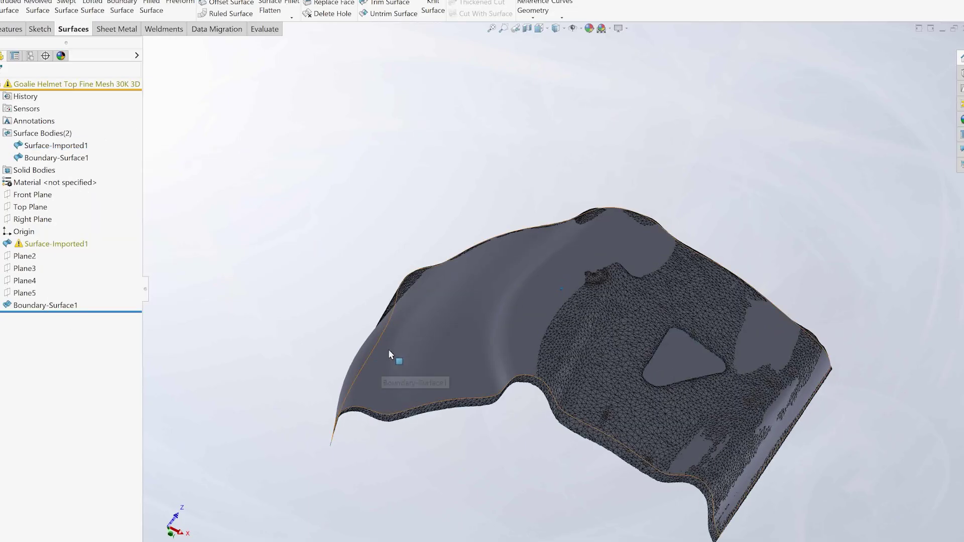
Examine how closely the boundary surface follows the imported mesh around the side opening and along the lower edge.
middle_drag(404, 358, 628, 492)
scroll(633, 483, down, 3)
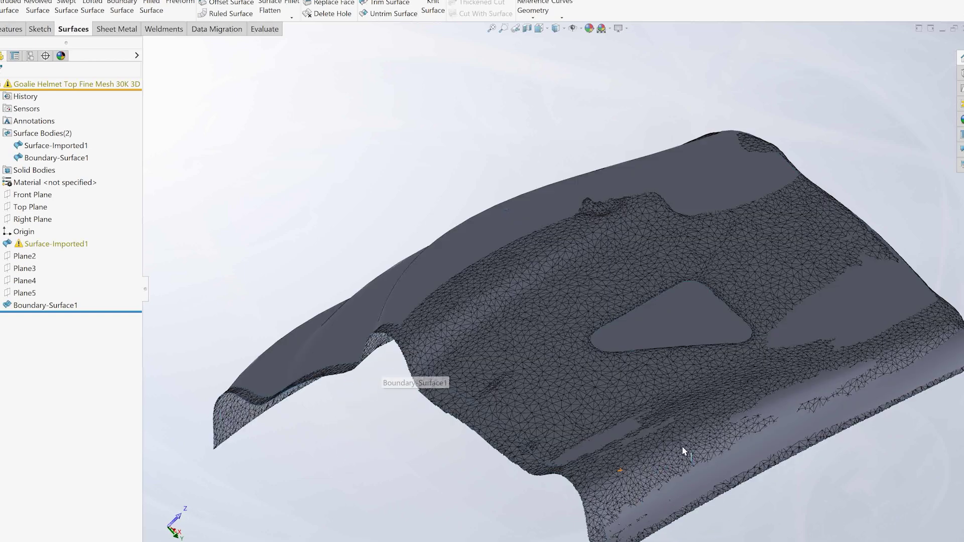
scroll(723, 434, down, 3)
scroll(706, 433, up, 3)
middle_drag(707, 433, 808, 291)
scroll(814, 371, down, 3)
scroll(815, 371, up, 3)
scroll(812, 283, down, 3)
scroll(813, 285, up, 2)
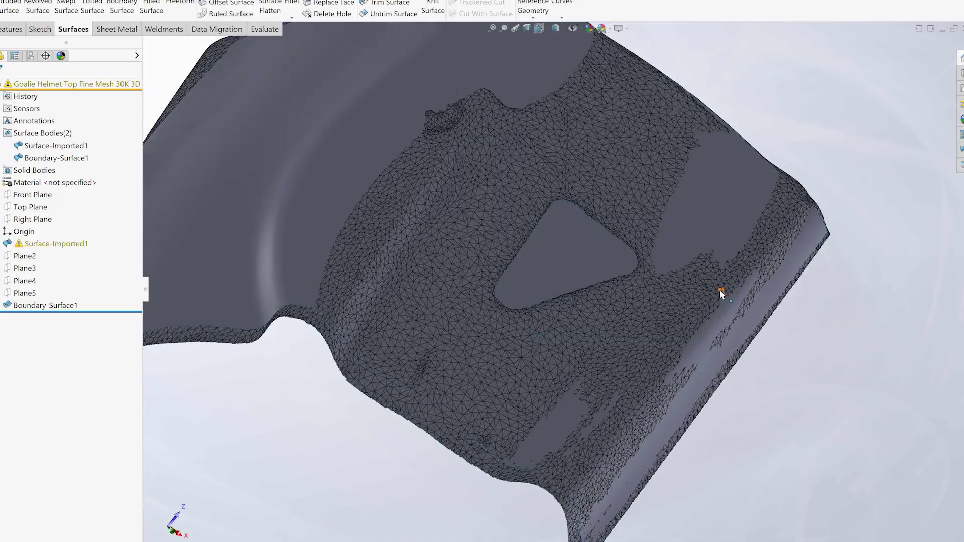
scroll(285, 408, up, 2)
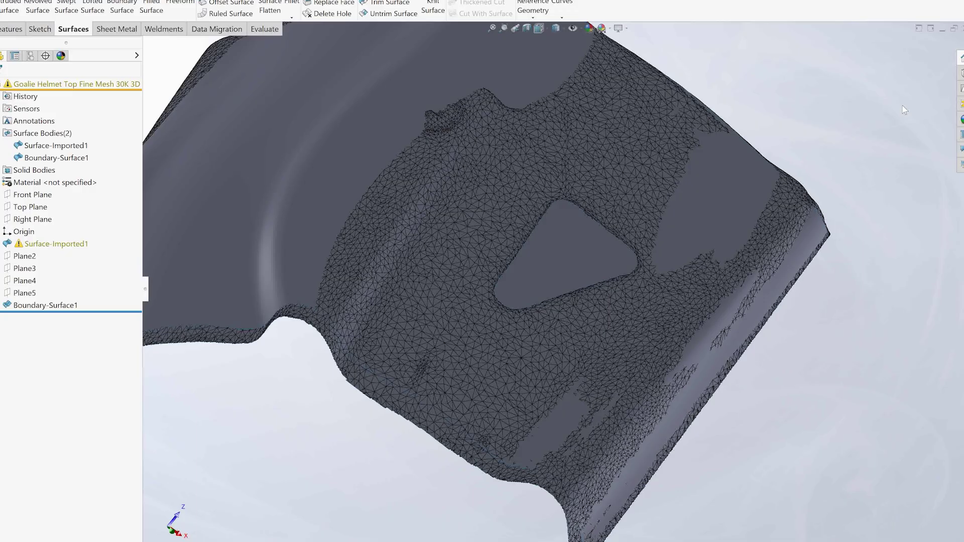
Switch to the other open part with a finished boundary surface and show its Surface-Imported1 mesh body for comparison.
key(ctrl+Tab)
key(ctrl+Tab)
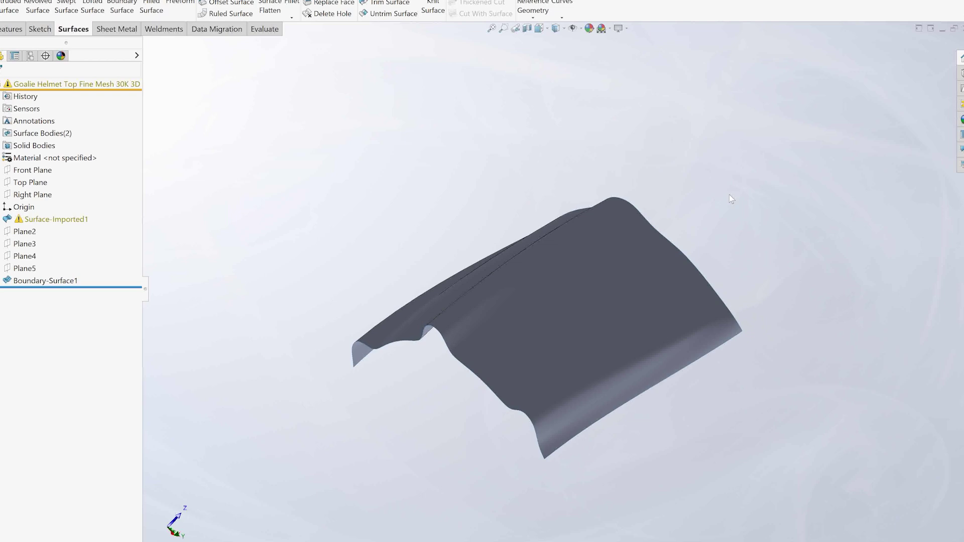
middle_drag(728, 195, 667, 285)
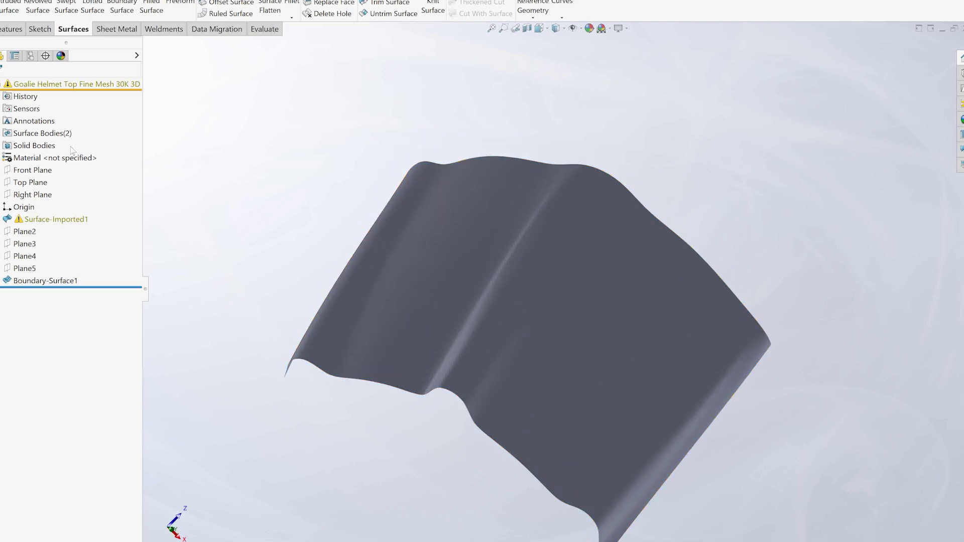
click(2, 133)
right_click(38, 145)
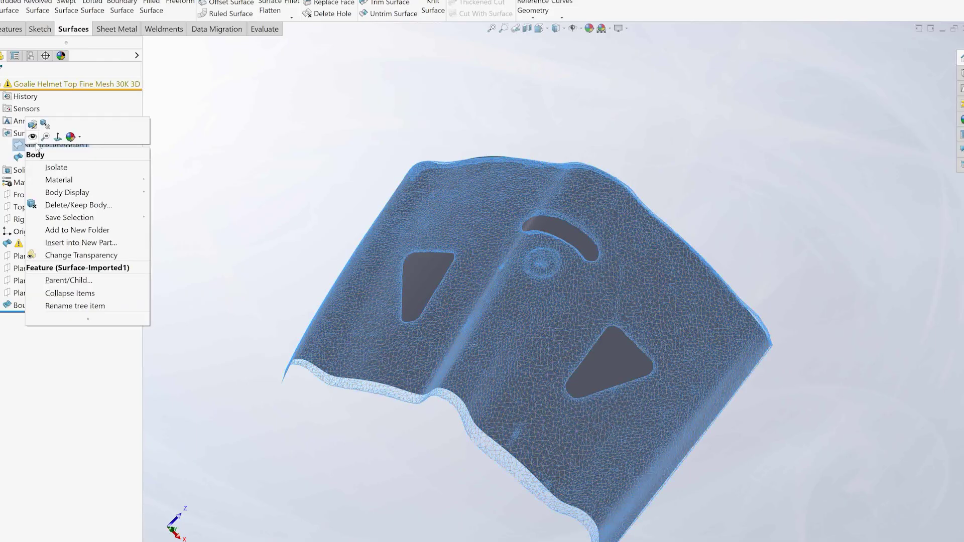
click(260, 185)
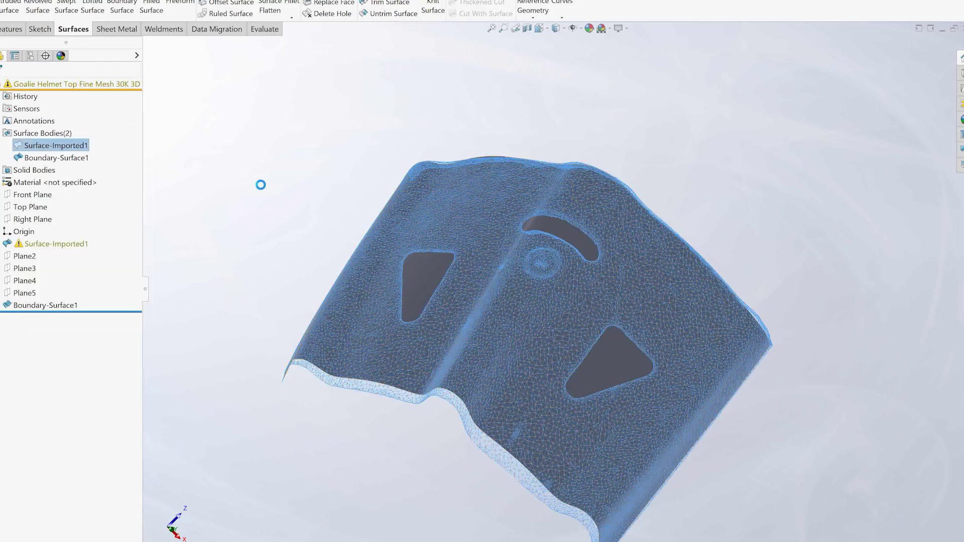
middle_drag(270, 187, 561, 468)
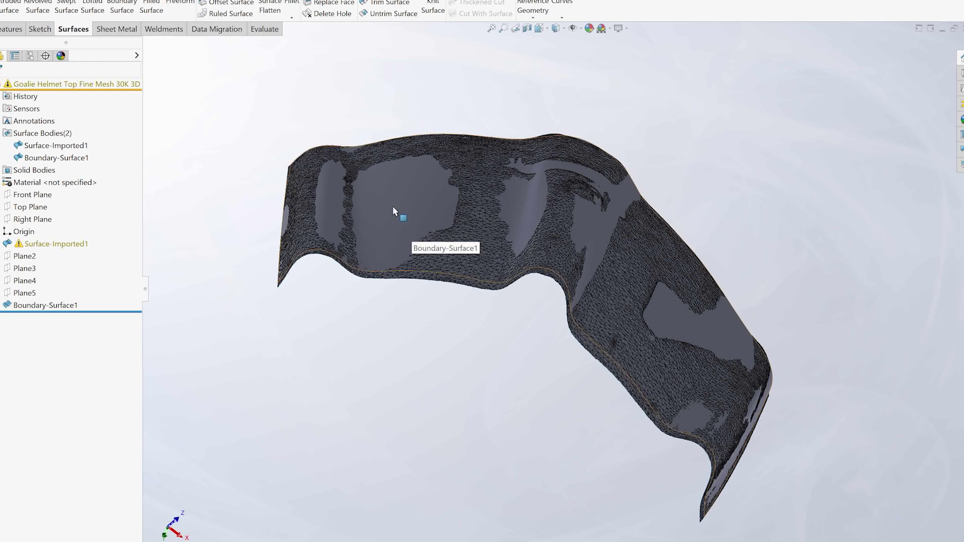
Hide the Boundary-Surface1 body so only the mesh shows, and start a spline sketch on the Top Plane.
key(Tab)
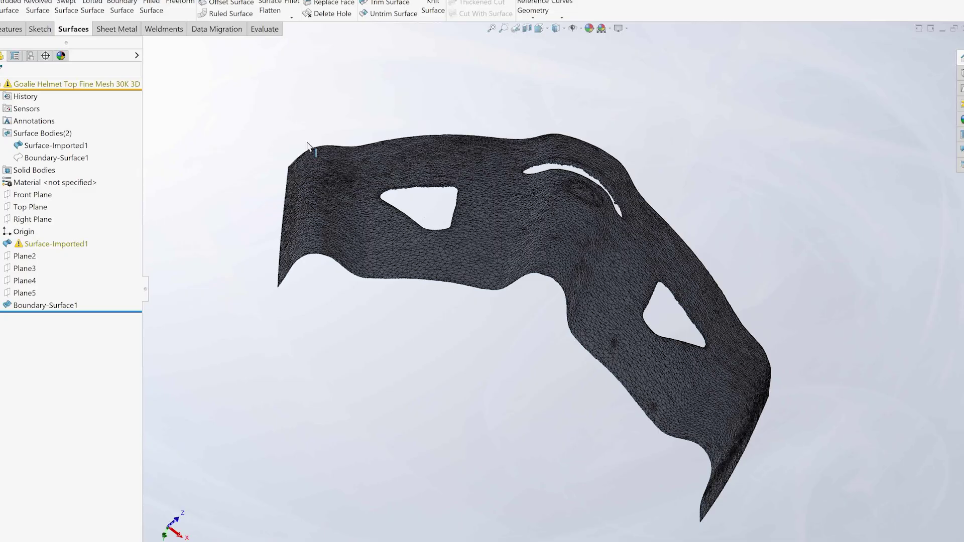
key(Down)
key(Down)
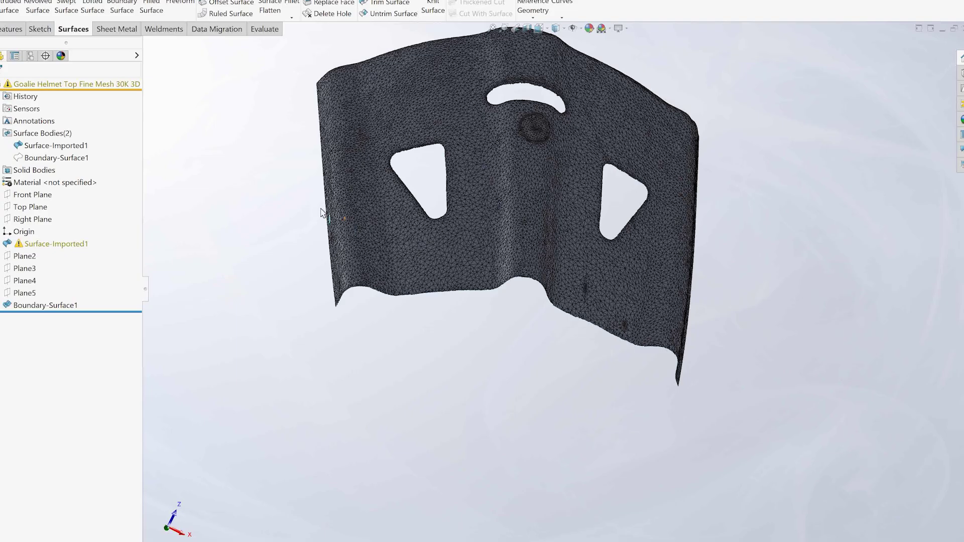
click(40, 30)
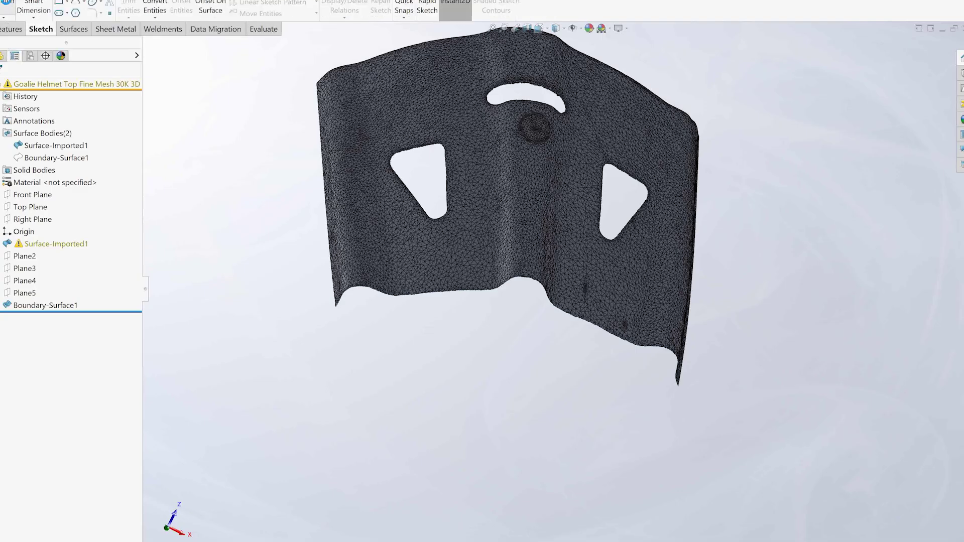
click(148, 45)
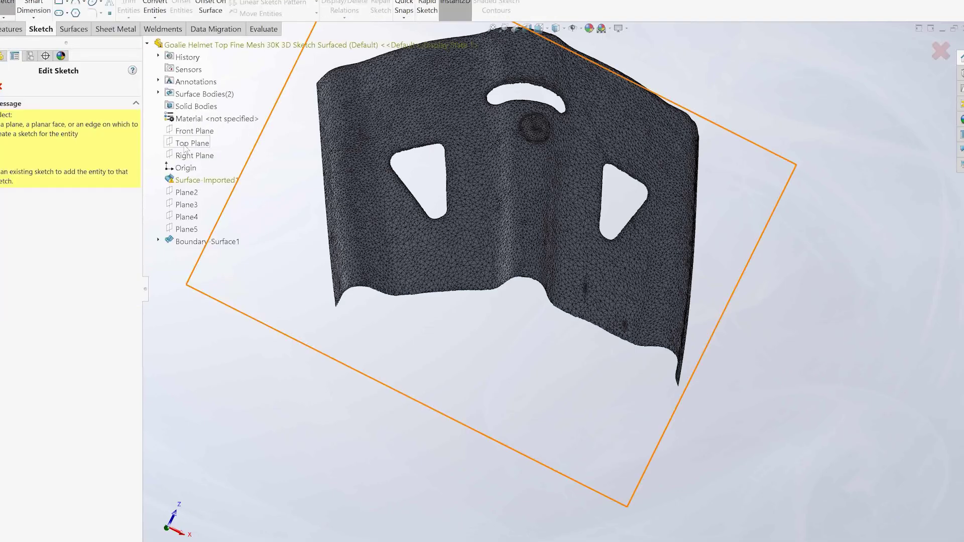
click(185, 144)
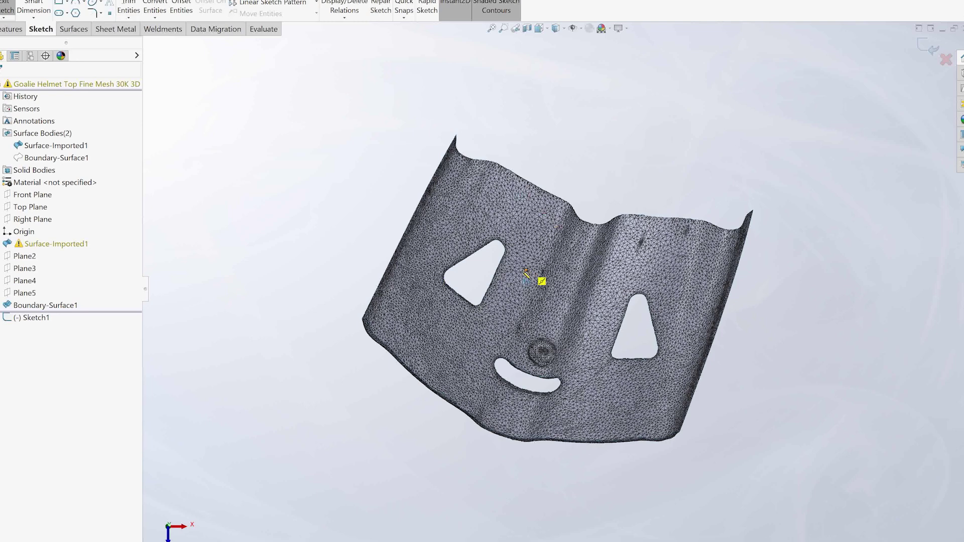
Trace the left-hand triangular opening of the mesh with a closed spline through points along its edge and rounded corners.
scroll(477, 274, down, 8)
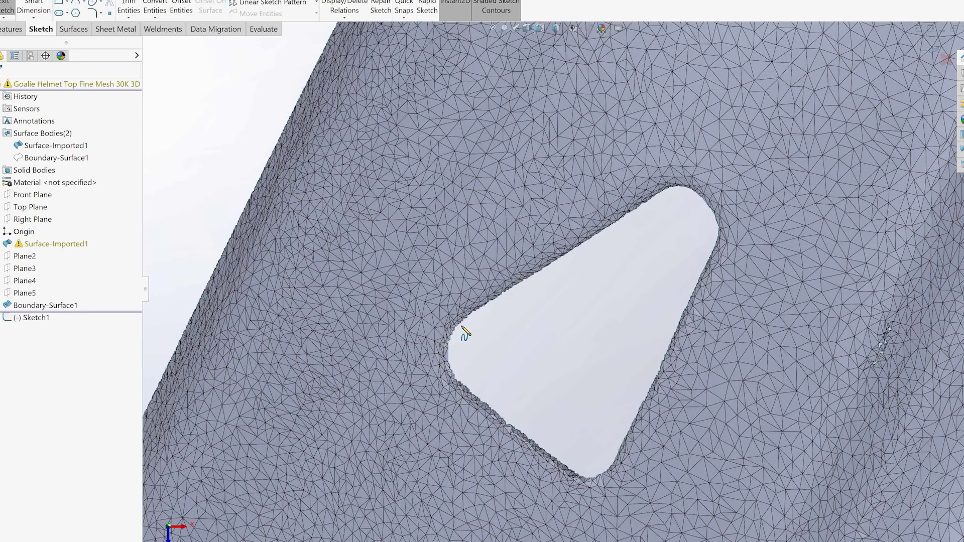
click(458, 324)
click(557, 260)
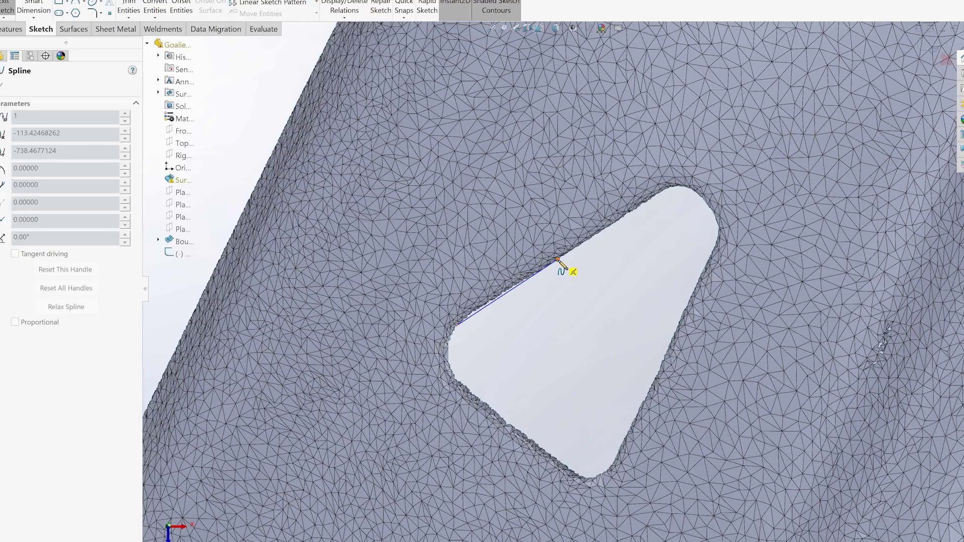
click(642, 204)
click(684, 185)
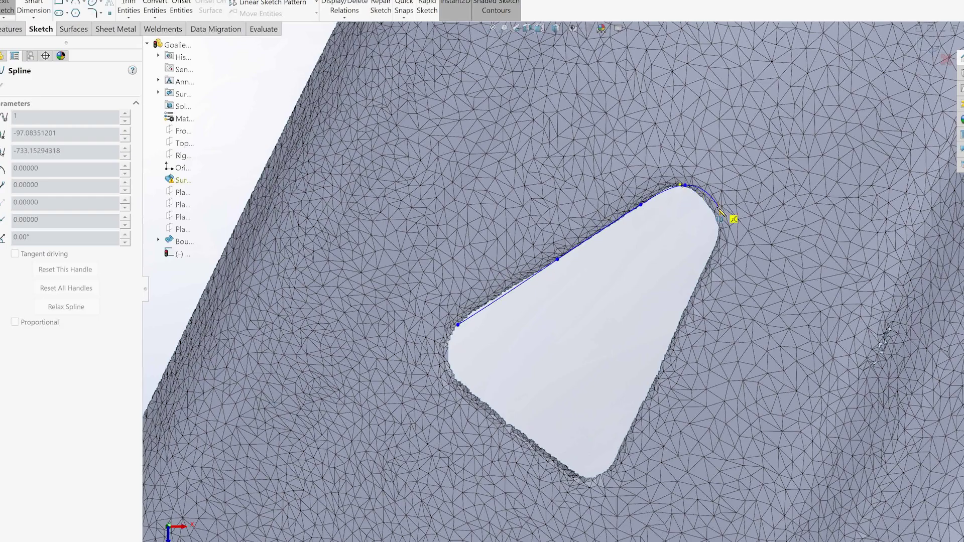
click(713, 213)
click(710, 257)
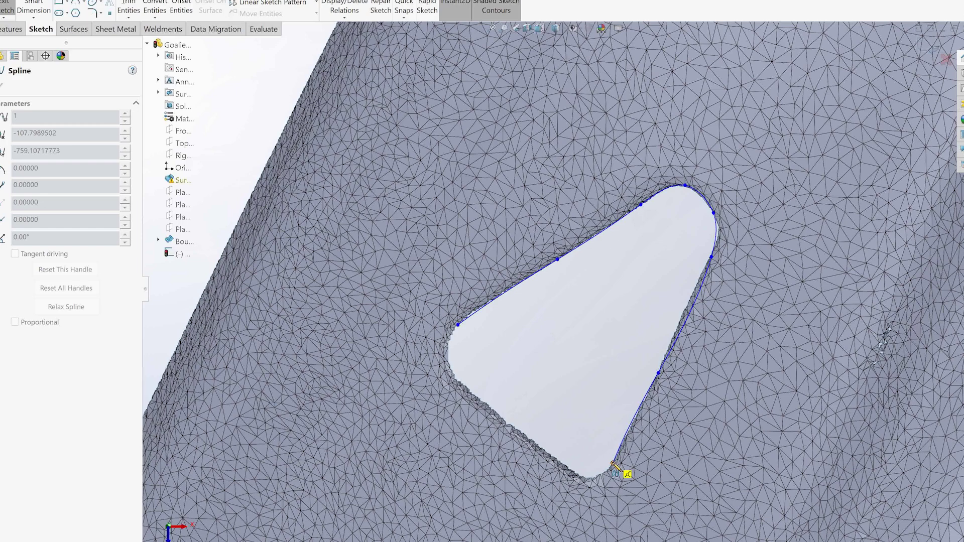
drag(615, 464, 555, 458)
click(504, 419)
click(458, 382)
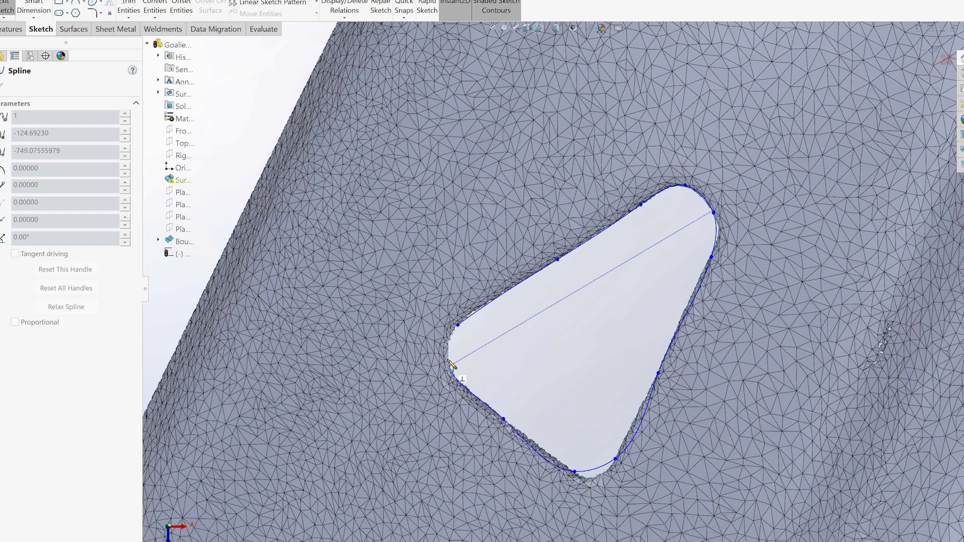
click(448, 345)
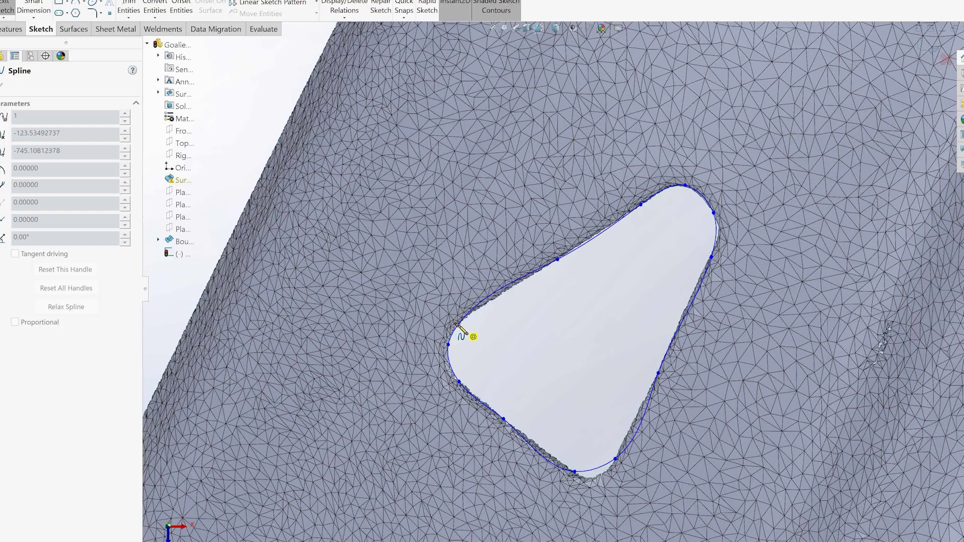
click(458, 325)
key(f)
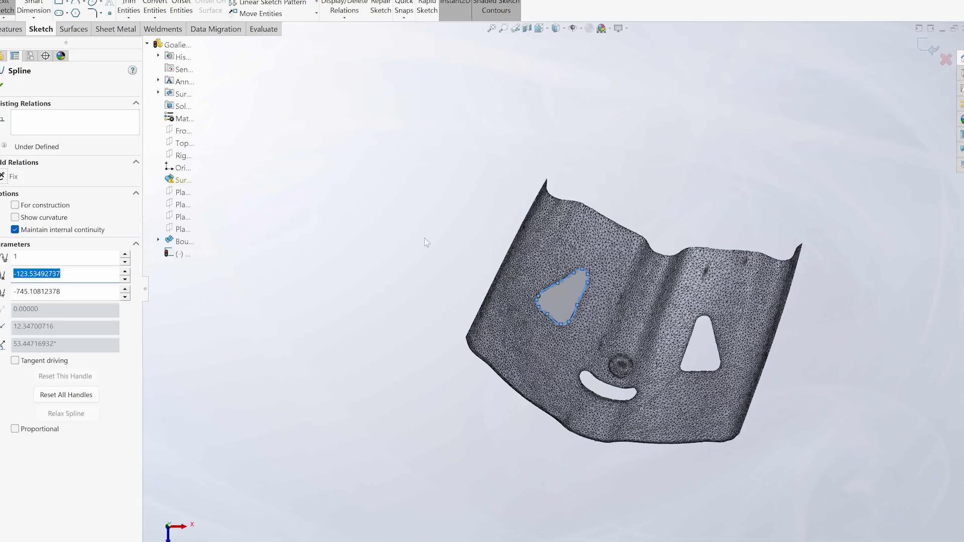
key(Escape)
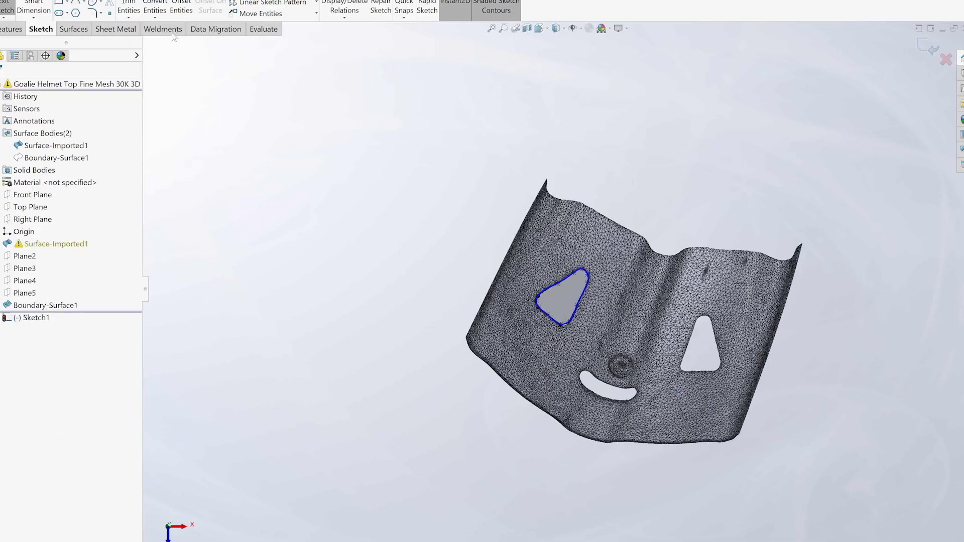
Trace the curved slot beside the round boss with a second closed spline following its edge.
click(84, 2)
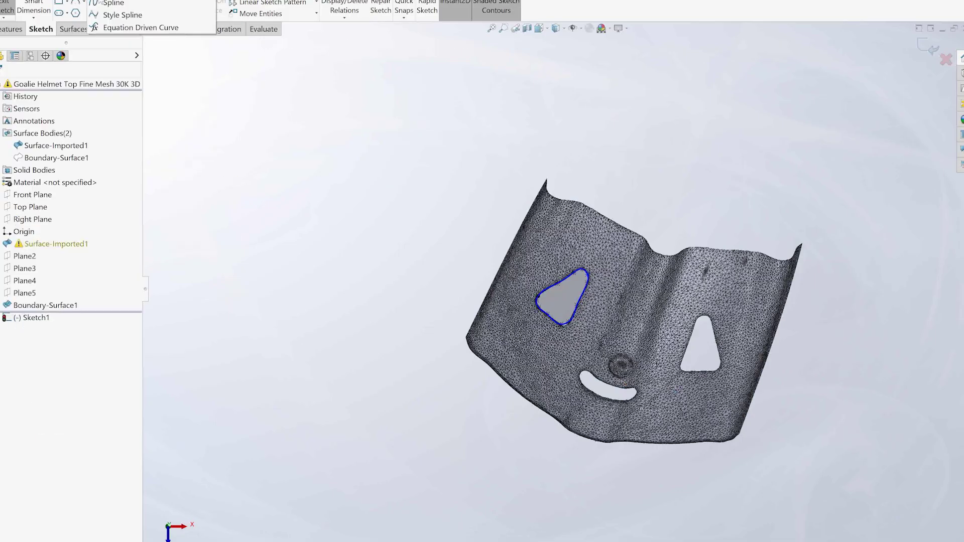
click(111, 3)
scroll(688, 477, down, 5)
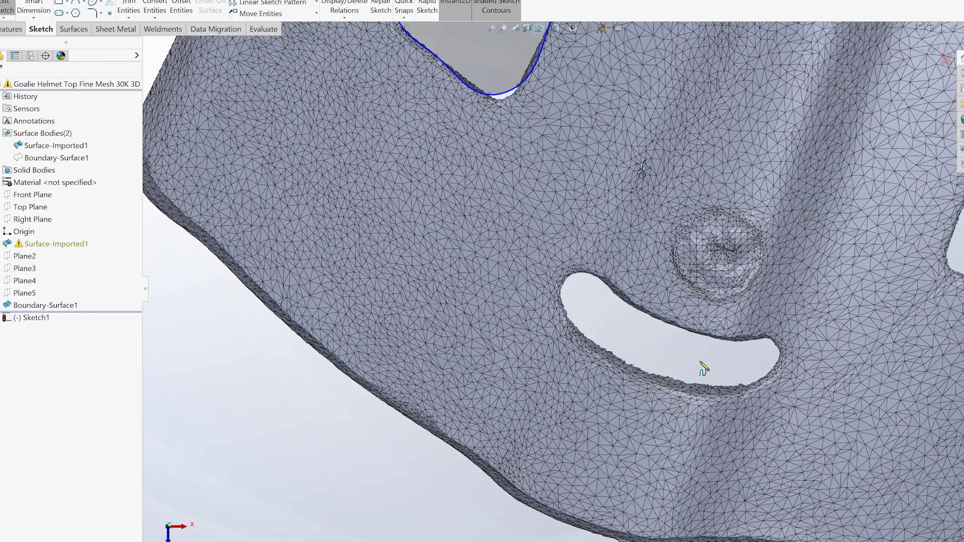
click(597, 278)
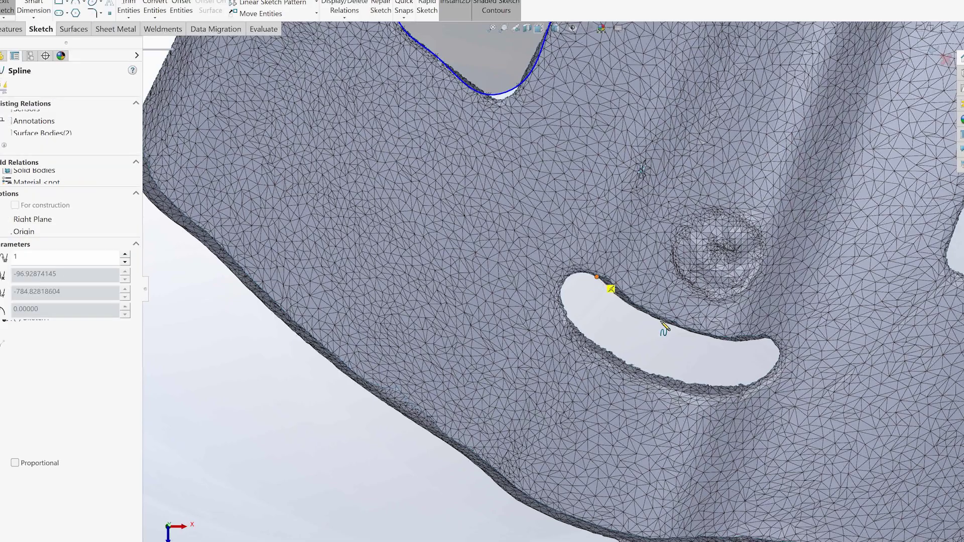
click(649, 314)
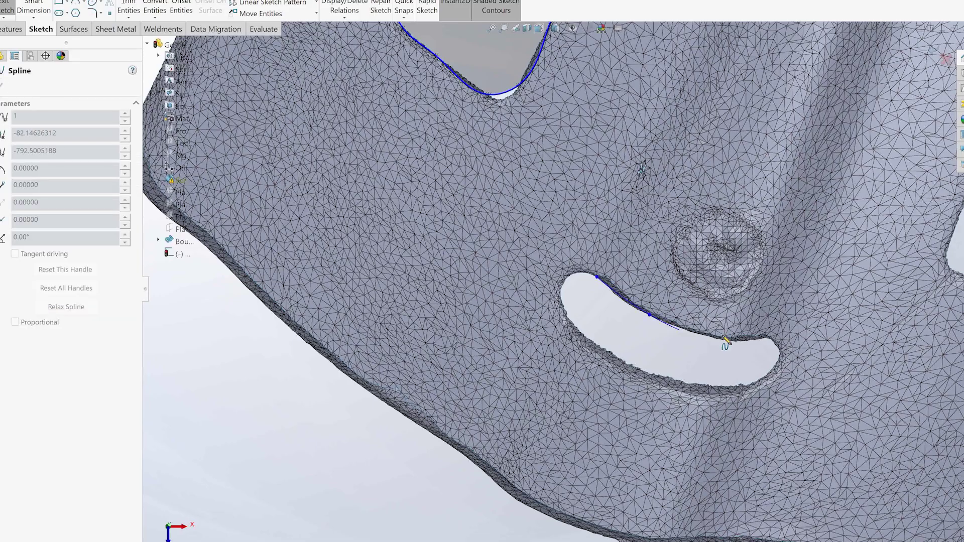
click(722, 340)
click(765, 337)
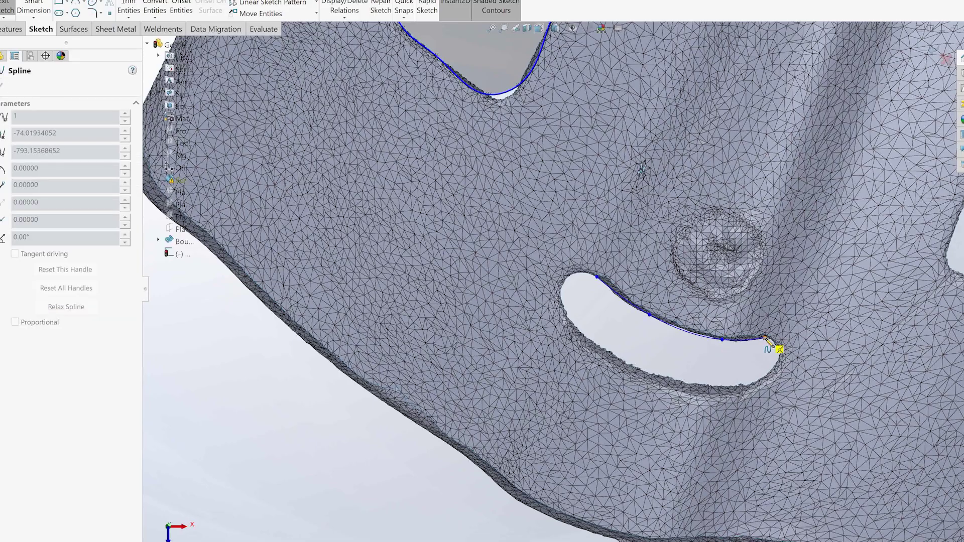
click(778, 347)
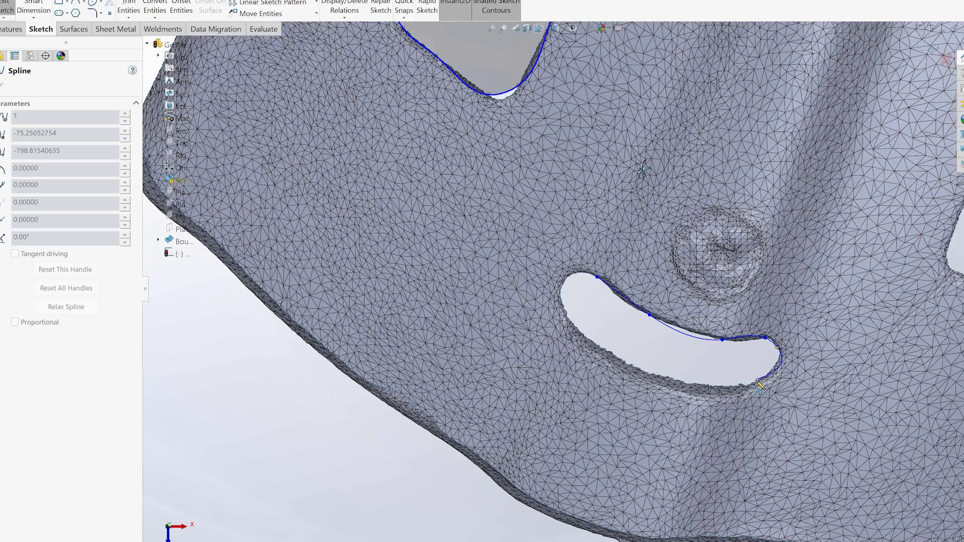
click(757, 381)
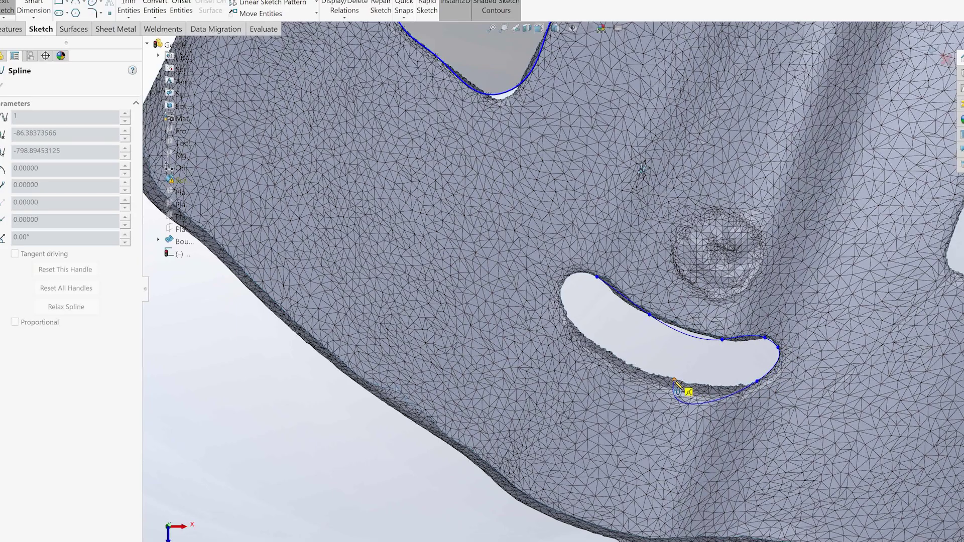
click(674, 380)
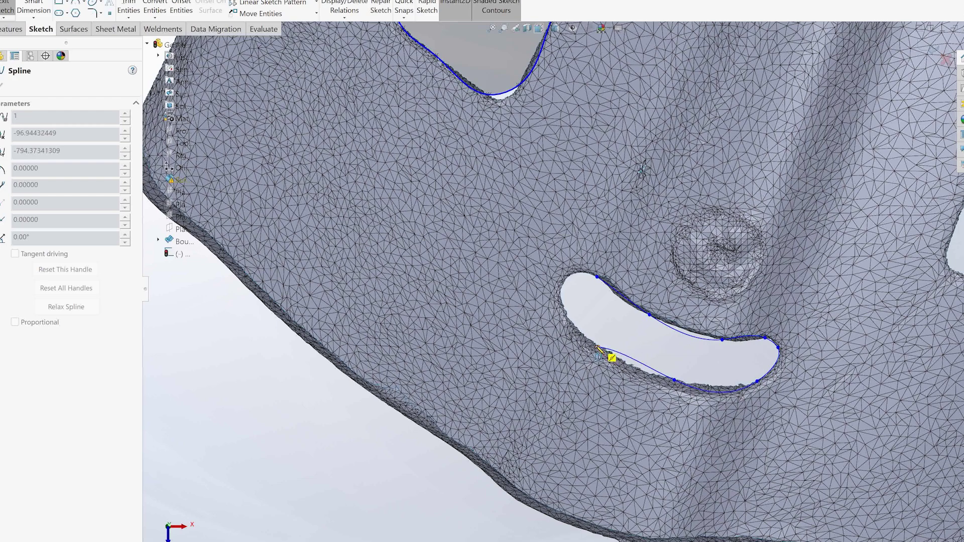
click(566, 318)
click(559, 293)
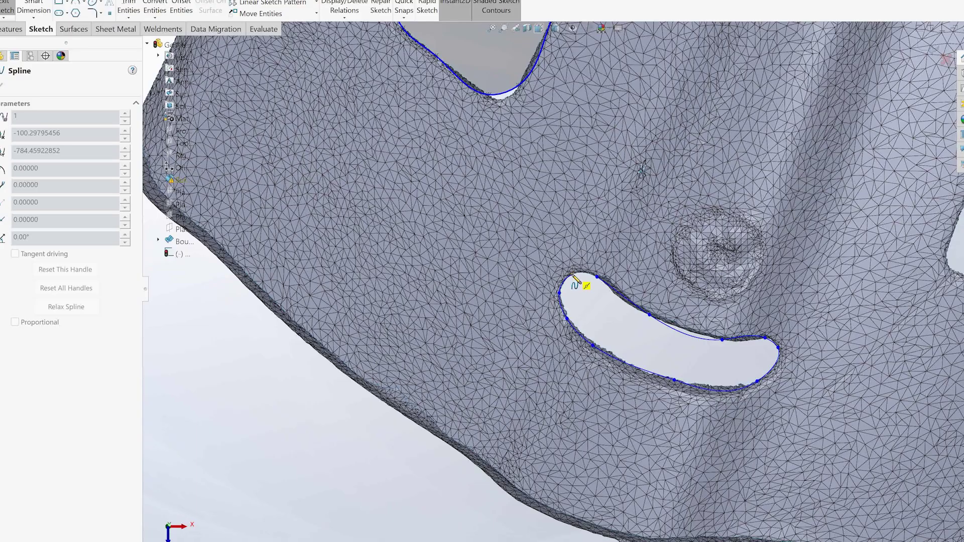
click(597, 277)
Examine from several angles how the two flat spline outlines lie relative to the mesh openings.
middle_drag(597, 277, 723, 246)
scroll(654, 301, up, 3)
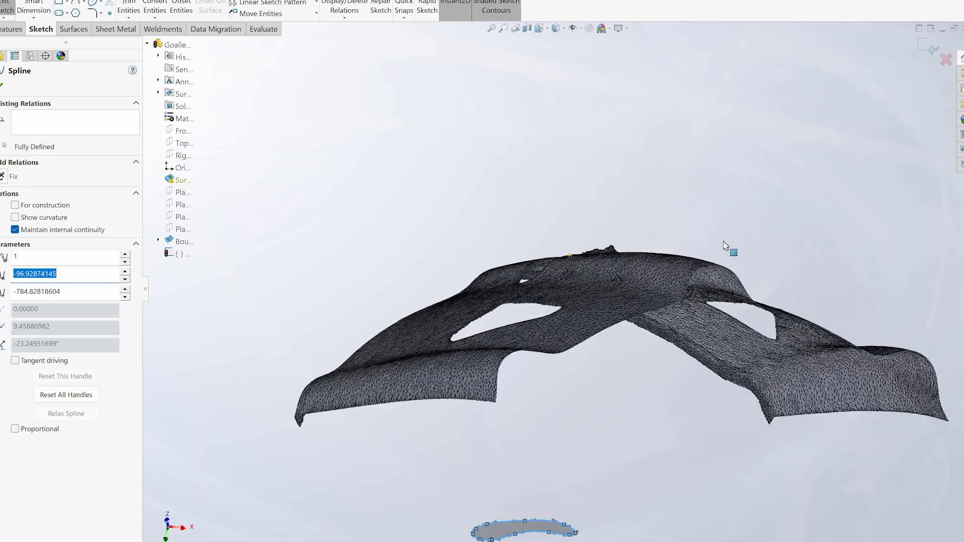
key(Down)
key(Down)
key(Left)
key(Left)
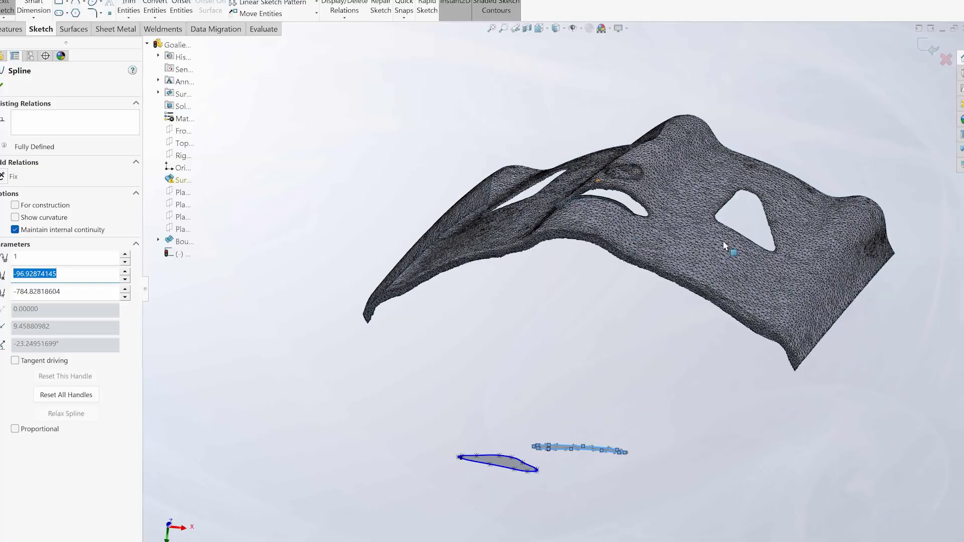
key(Up)
key(Up)
key(Up)
key(Up)
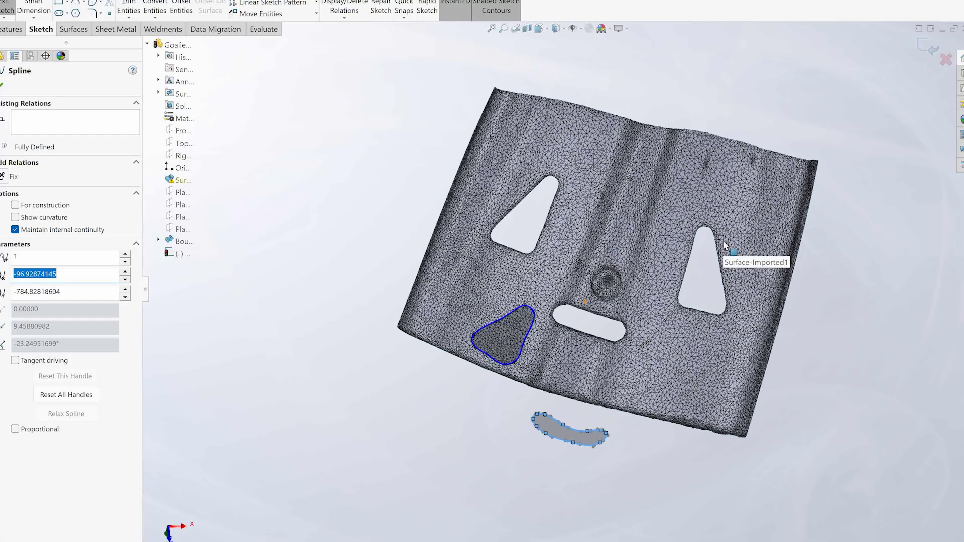
key(Down)
key(Down)
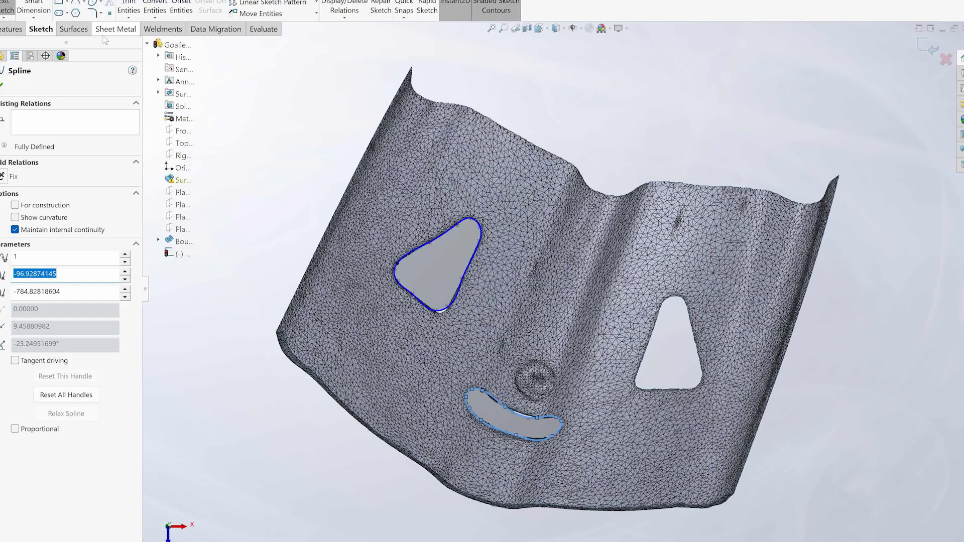
Finish the spline and show the Boundary-Surface1 body together with the mesh.
mouse_move(210, 71)
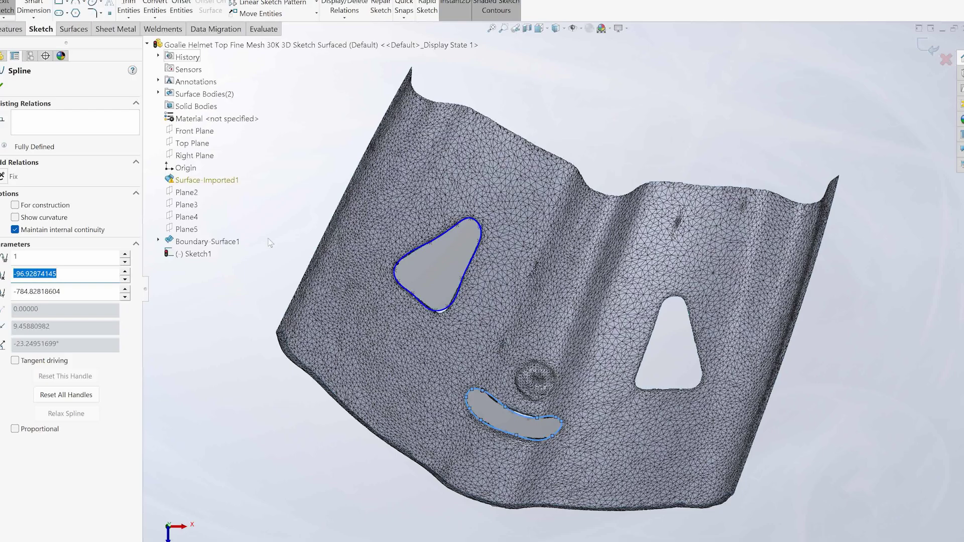
click(228, 127)
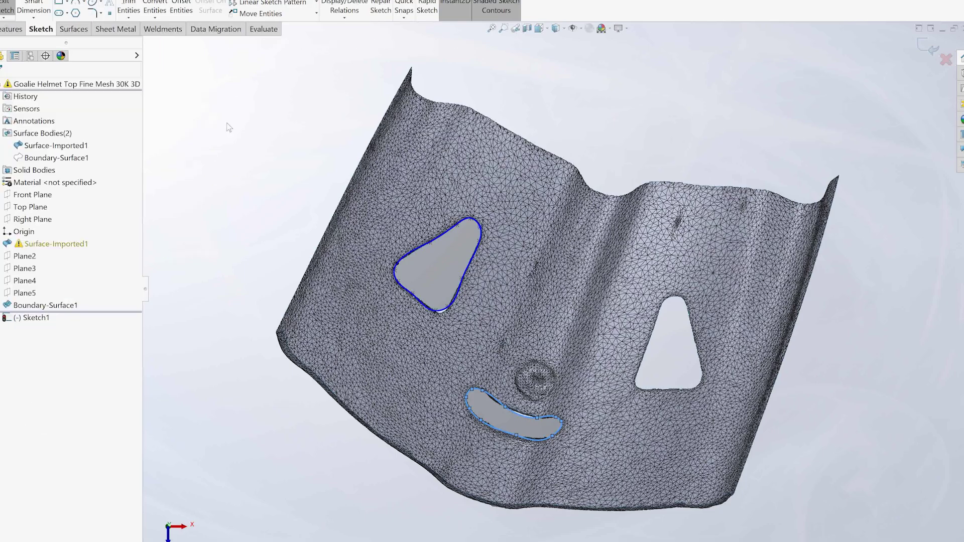
click(41, 159)
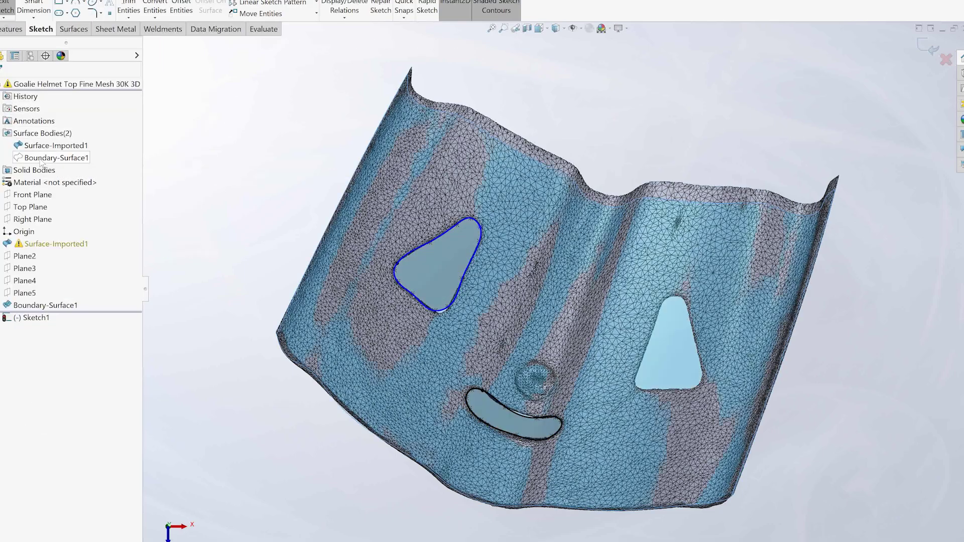
click(240, 198)
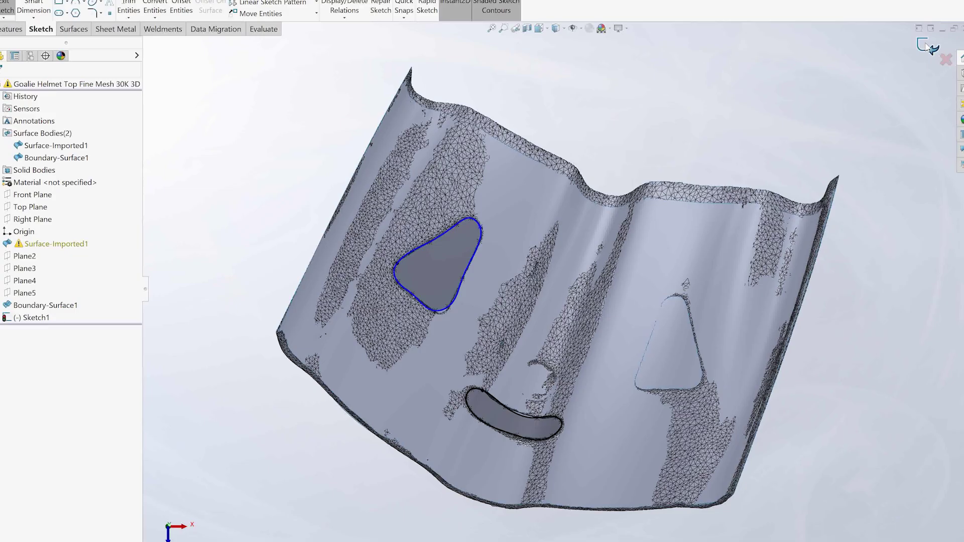
Start a standard Trim Surface with Sketch1 as the trim tool.
click(74, 29)
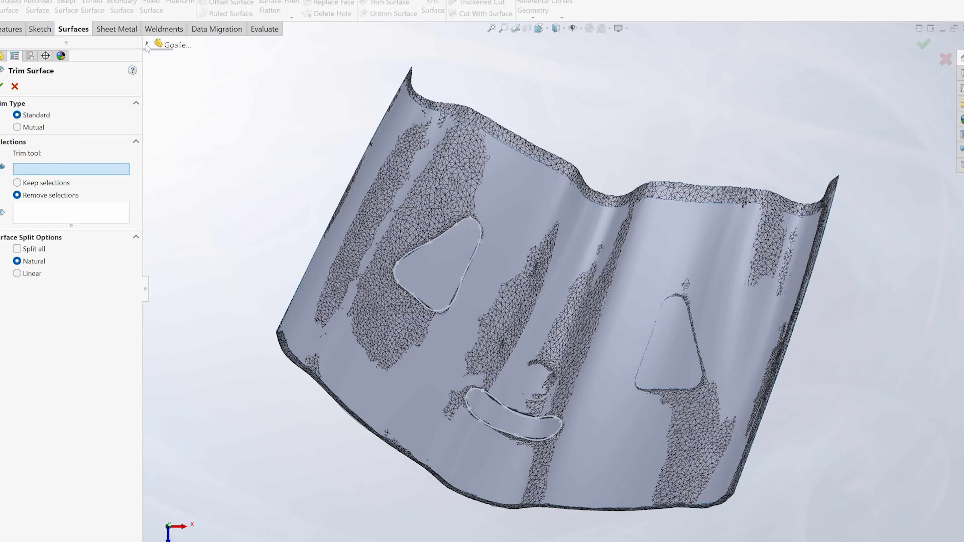
click(146, 44)
click(187, 254)
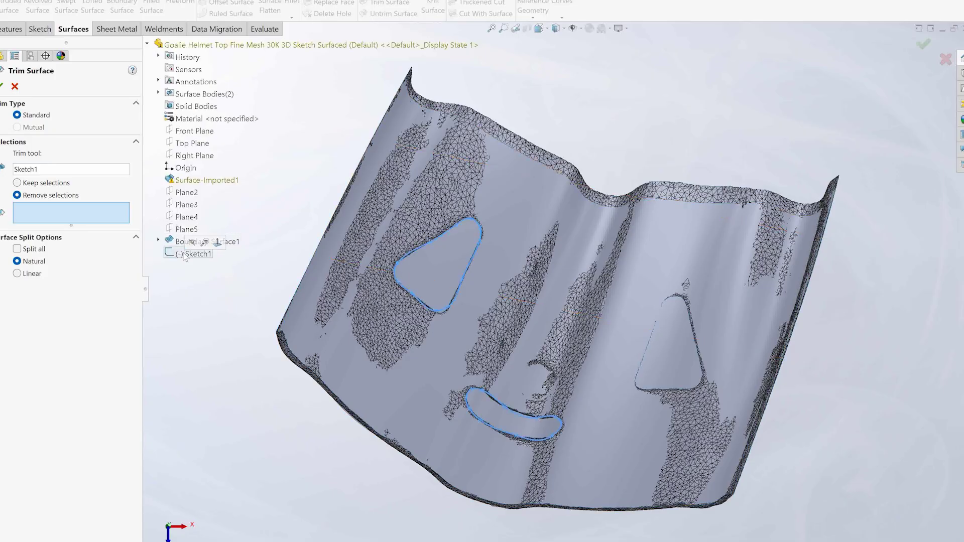